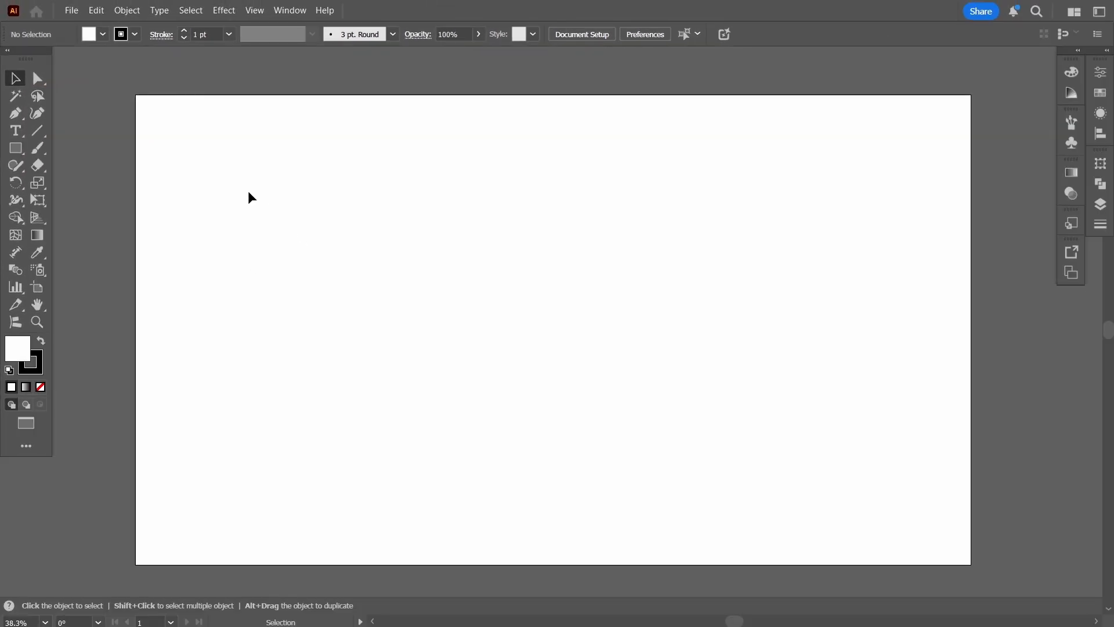
{"action": "left_click_drag", "start_coordinate": [249, 197], "coordinate": [673, 380]}
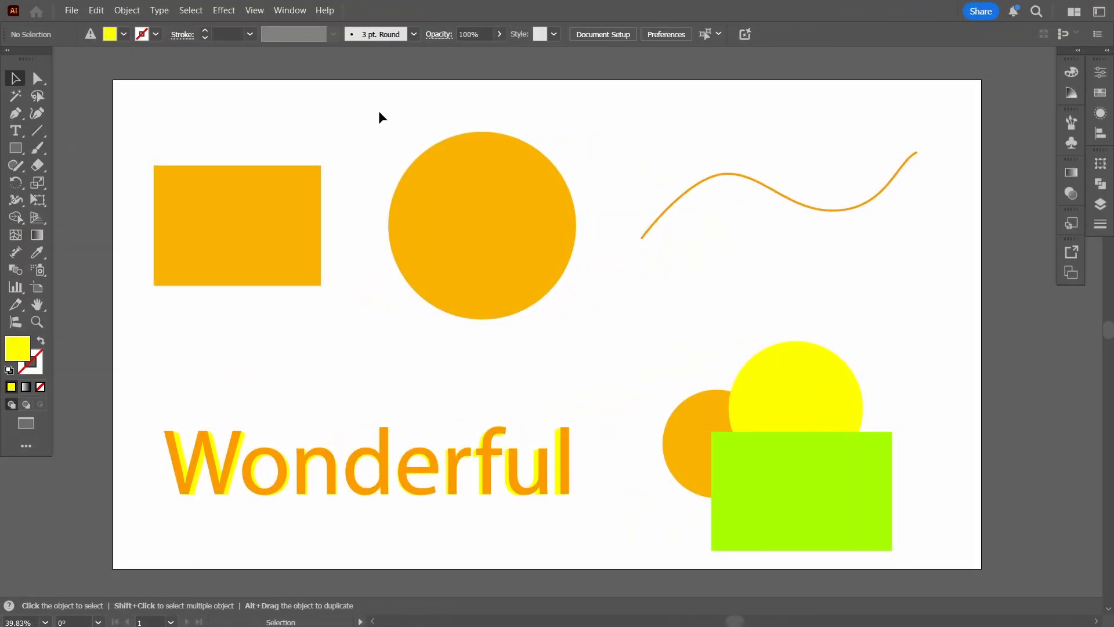
Select the orange rectangle, the large orange circle, the wavy line and the Wonderful text one after another.
{"action": "left_click", "coordinate": [266, 192]}
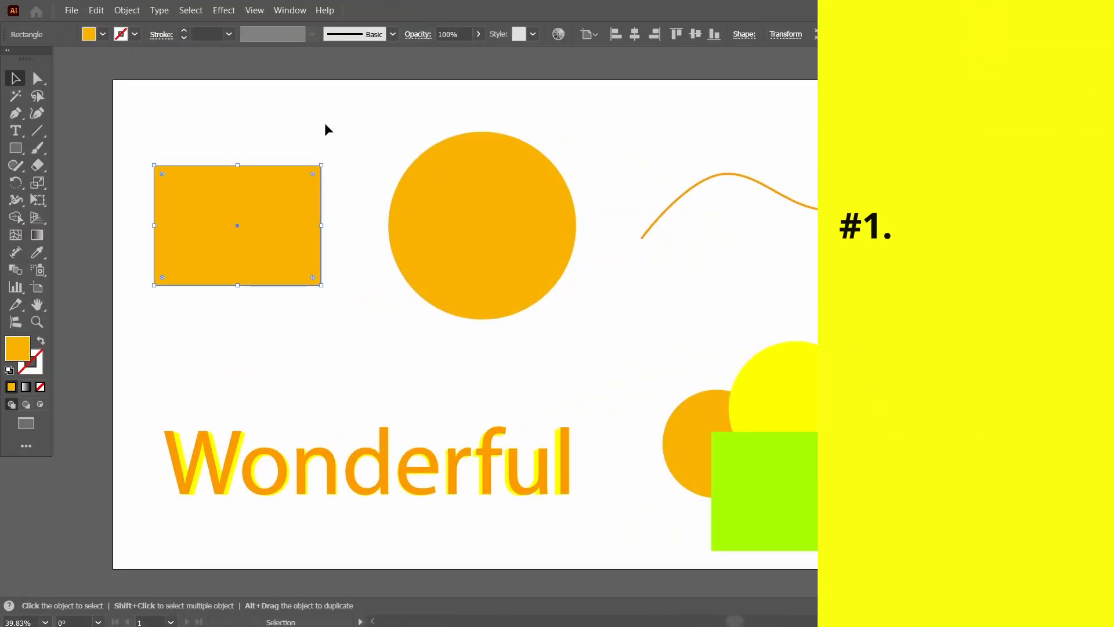
{"action": "left_click", "coordinate": [462, 204]}
{"action": "left_click", "coordinate": [756, 238]}
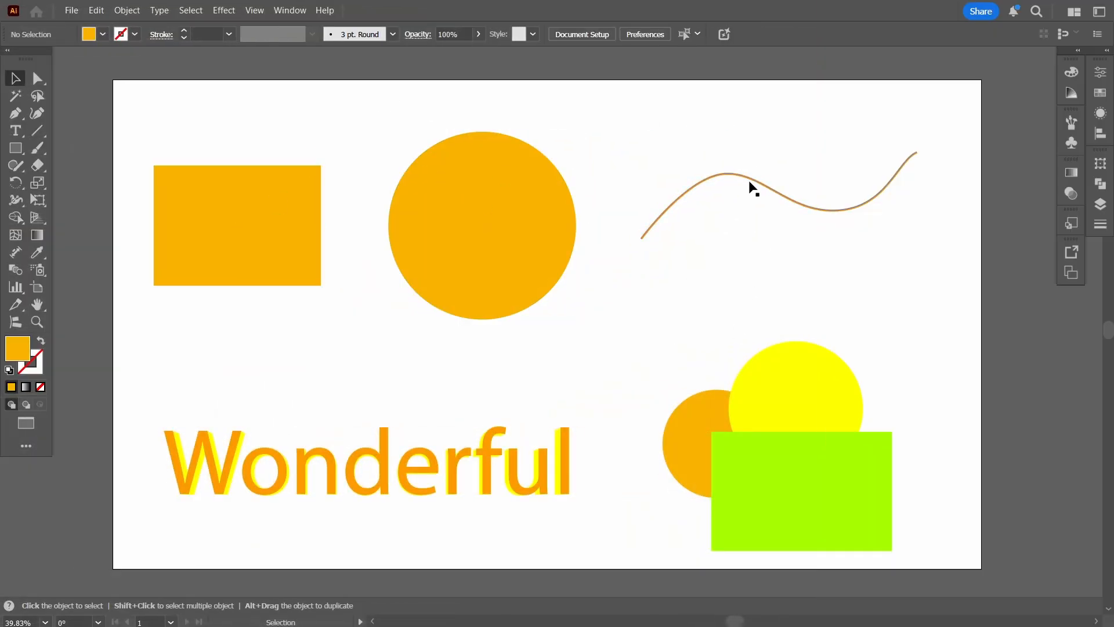
{"action": "left_click", "coordinate": [751, 186]}
{"action": "left_click", "coordinate": [517, 473], "text": "shift"}
{"action": "left_click", "coordinate": [518, 473]}
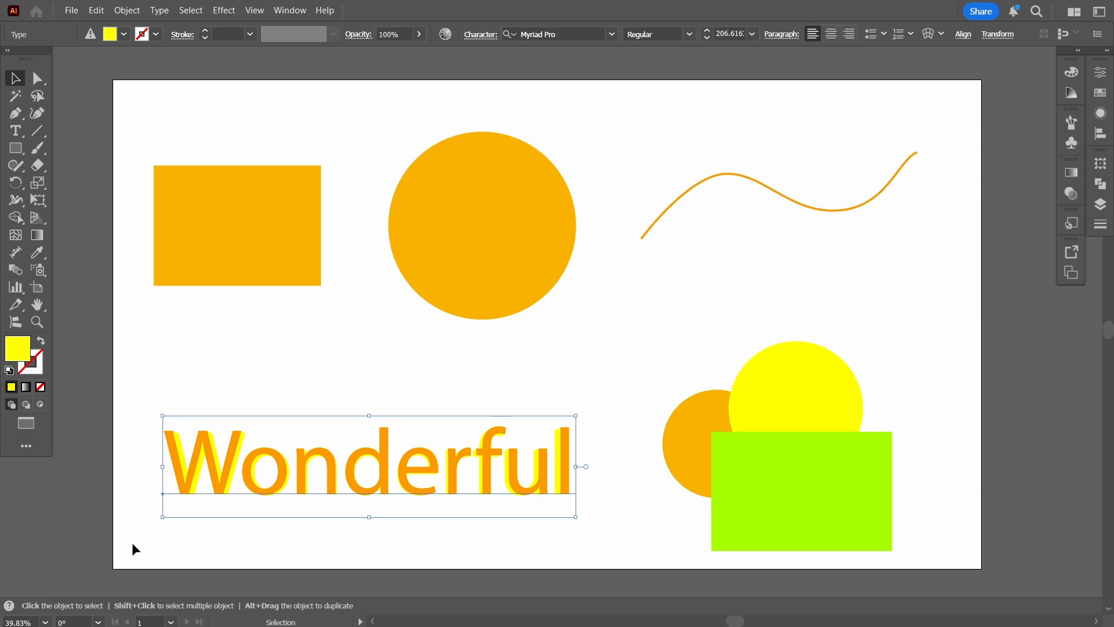
Select the green rectangle, yellow circle and small orange circle individually, and clear the selection.
{"action": "left_click", "coordinate": [764, 457]}
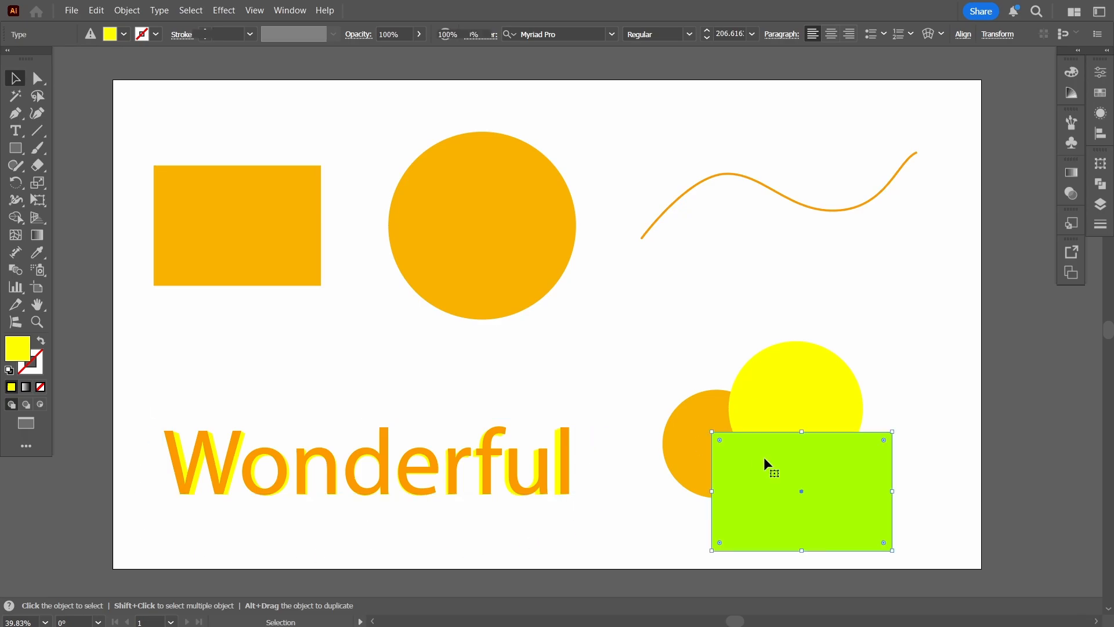
{"action": "left_click", "coordinate": [791, 399]}
{"action": "left_click", "coordinate": [699, 434]}
{"action": "left_click", "coordinate": [896, 285]}
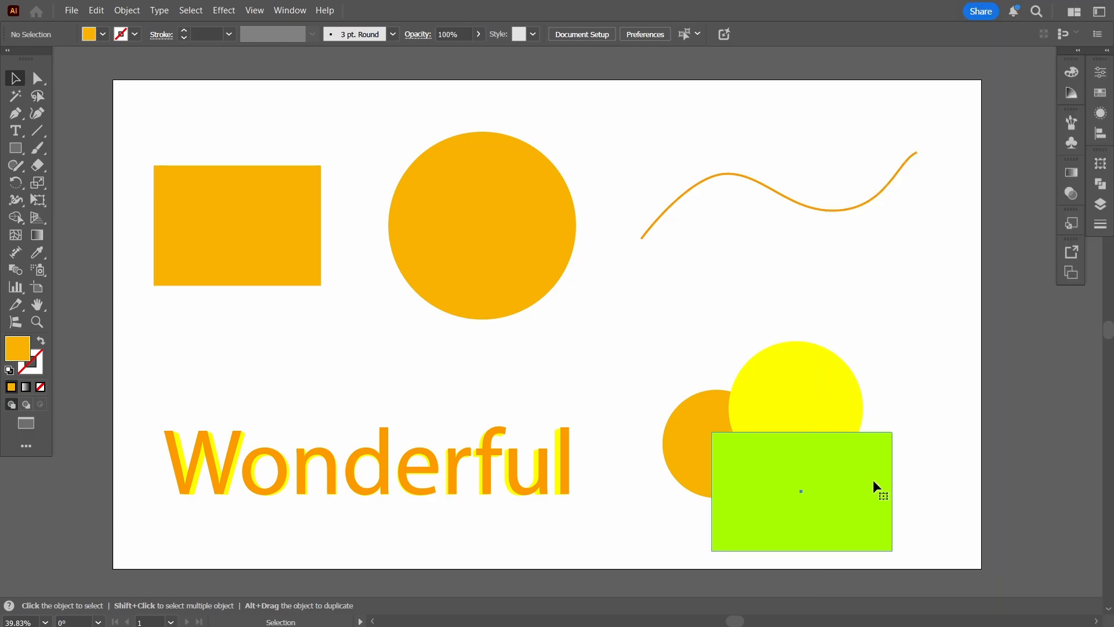
Build one combined selection from the green rectangle through every remaining object, ending with the orange rectangle, and deselect everything.
{"action": "left_click", "coordinate": [873, 479]}
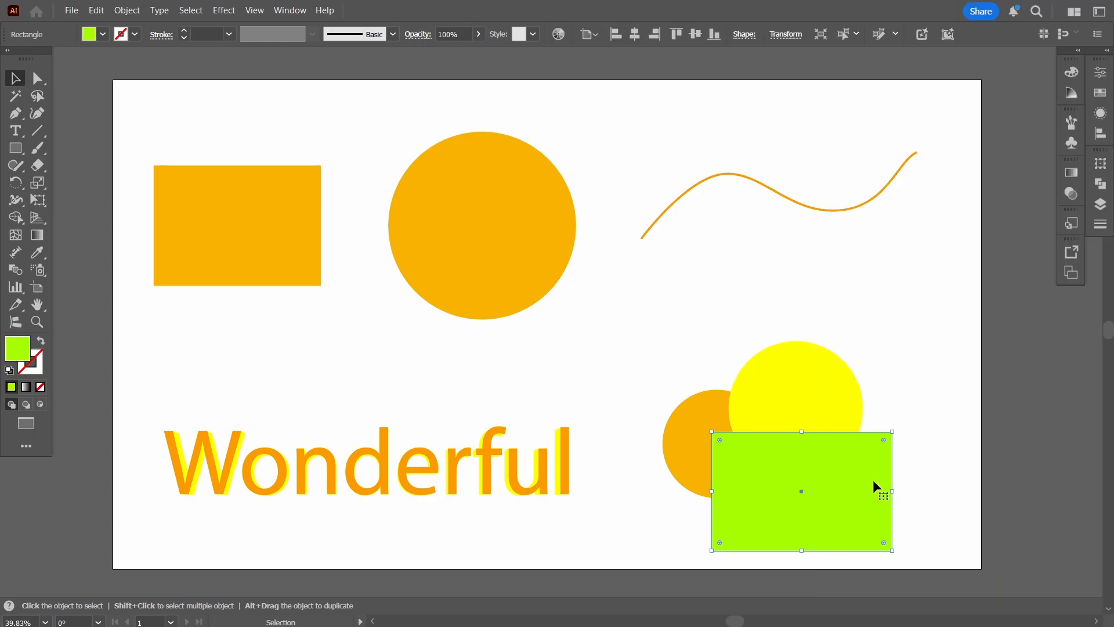
{"action": "left_click", "coordinate": [842, 405], "text": "shift"}
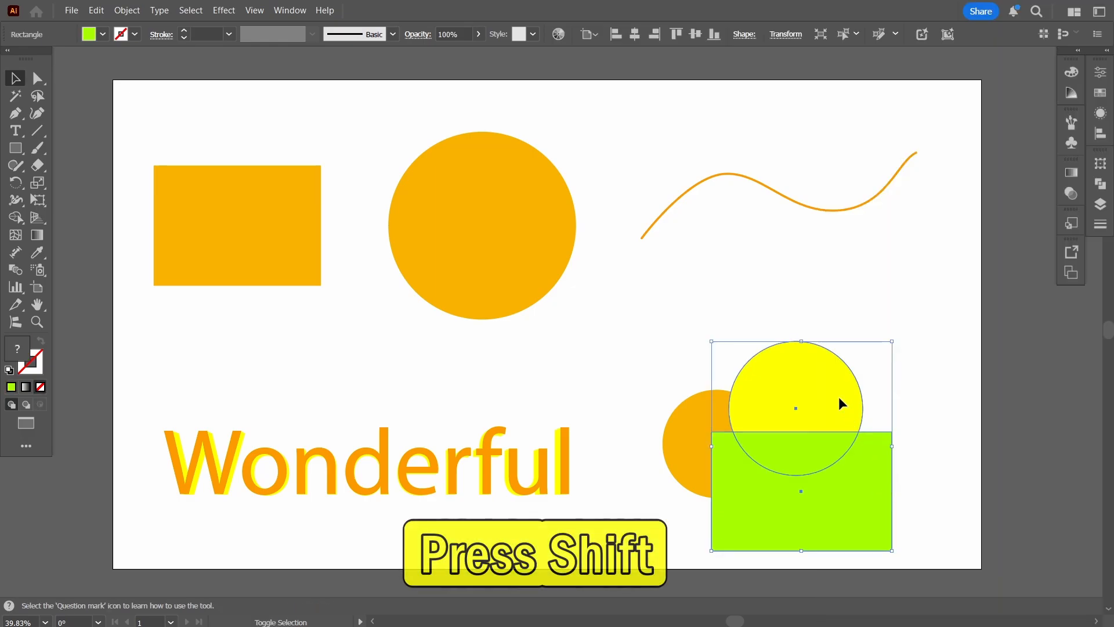
{"action": "left_click", "coordinate": [691, 432], "text": "shift"}
{"action": "left_click", "coordinate": [568, 466], "text": "shift"}
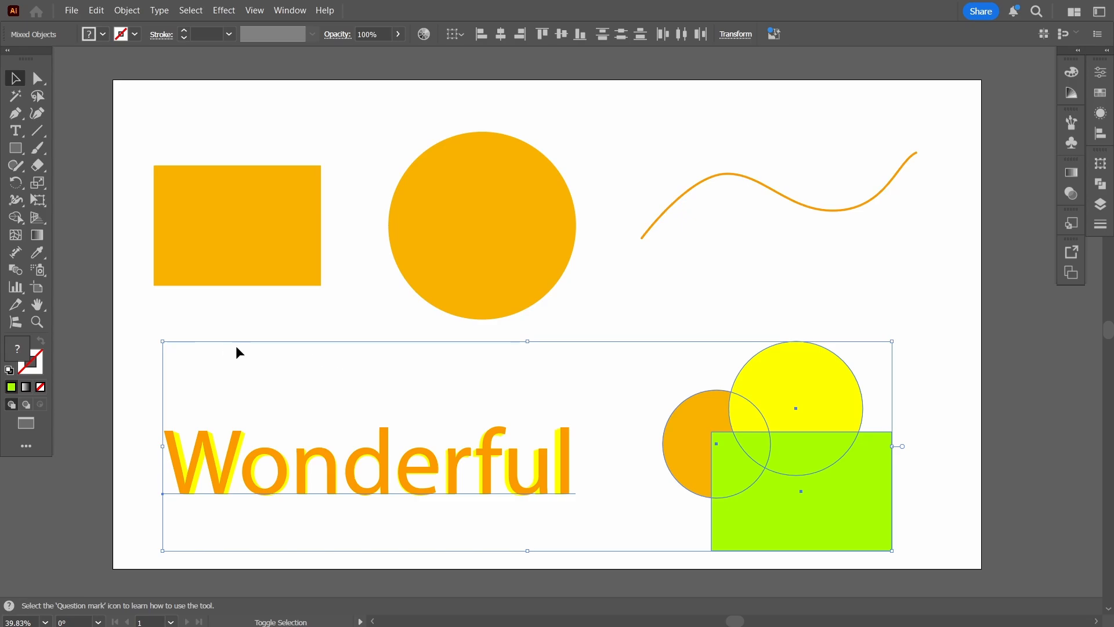
{"action": "left_click", "coordinate": [777, 194], "text": "shift"}
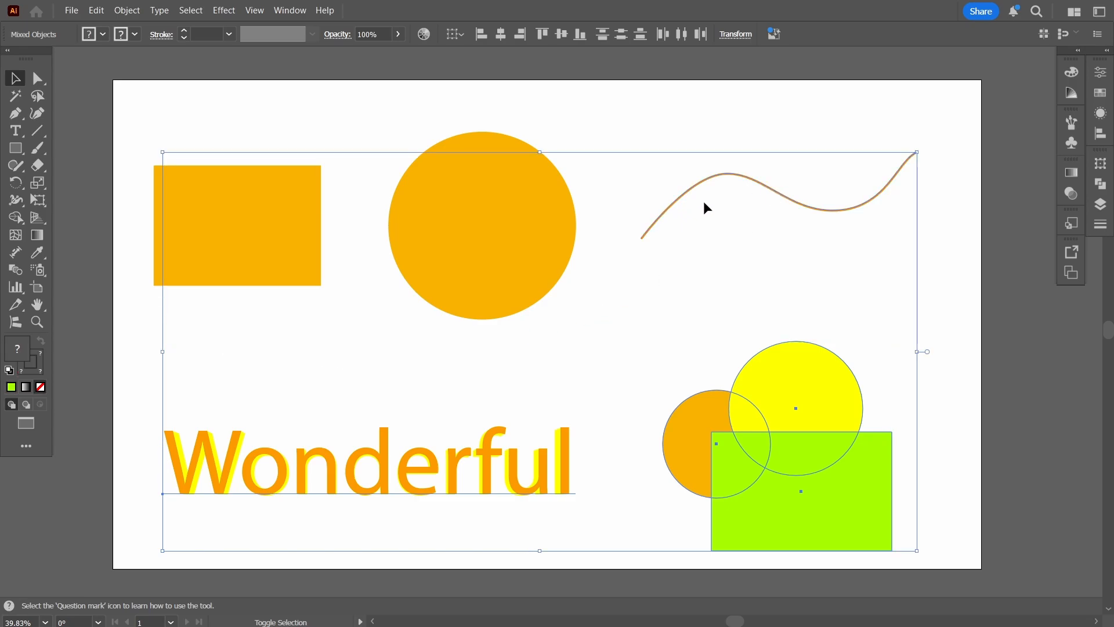
{"action": "left_click", "coordinate": [517, 230], "text": "shift"}
{"action": "left_click", "coordinate": [253, 246], "text": "shift"}
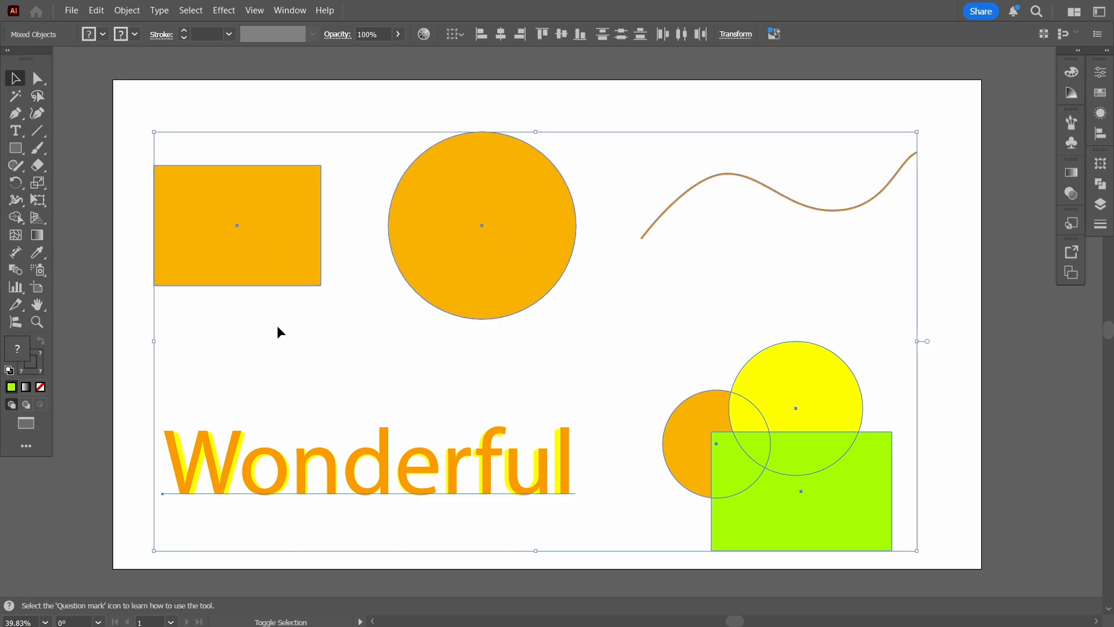
{"action": "left_click", "coordinate": [949, 243]}
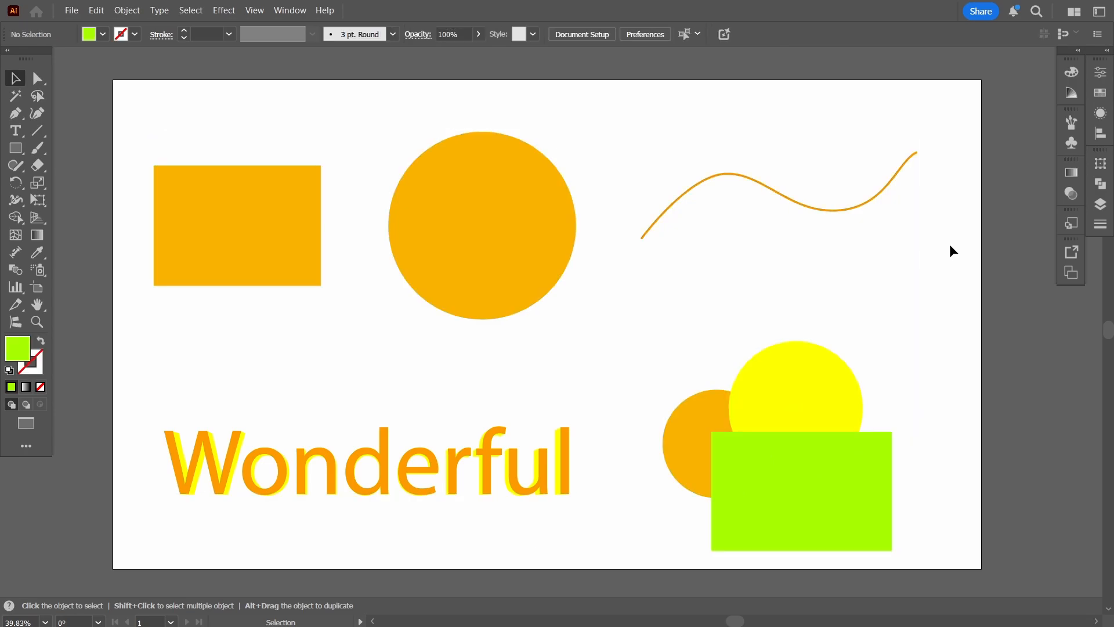
Marquee-select the orange rectangle, large circle and wavy line separately, the text with the overlapping shapes together, and deselect.
{"action": "left_click_drag", "start_coordinate": [127, 104], "coordinate": [276, 202]}
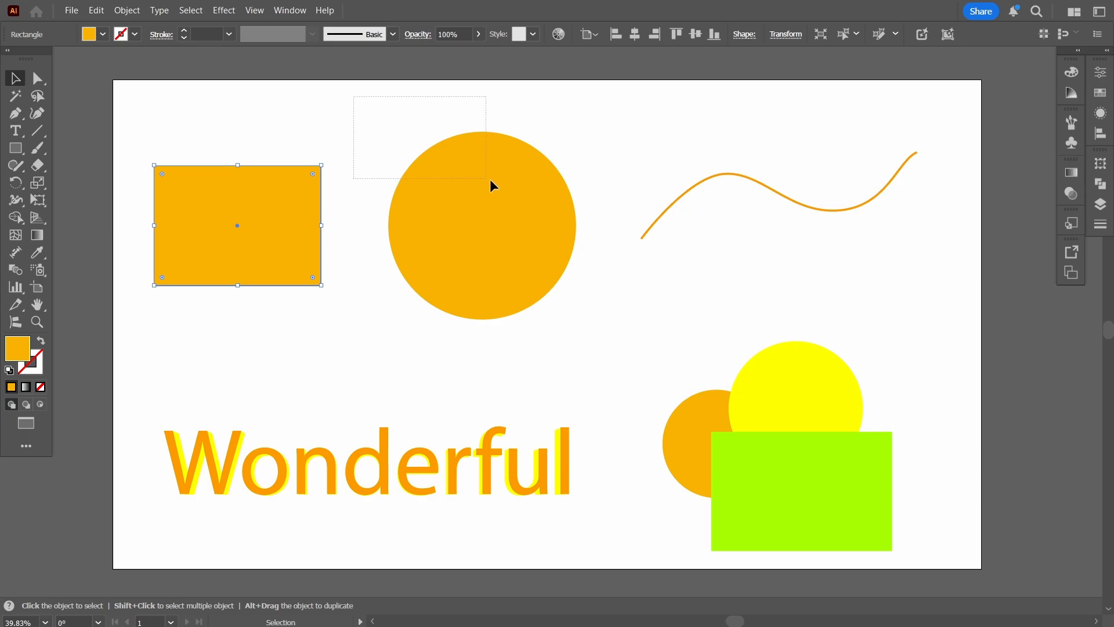
{"action": "left_click_drag", "start_coordinate": [489, 180], "coordinate": [510, 187]}
{"action": "left_click_drag", "start_coordinate": [621, 120], "coordinate": [802, 209]}
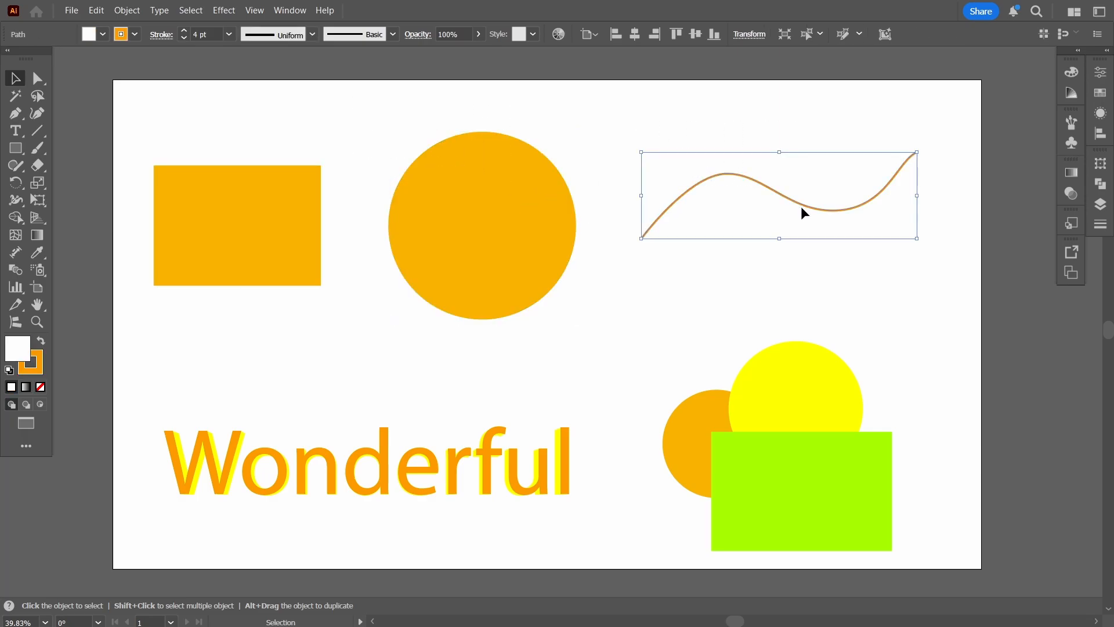
{"action": "left_click_drag", "start_coordinate": [563, 451], "coordinate": [896, 492]}
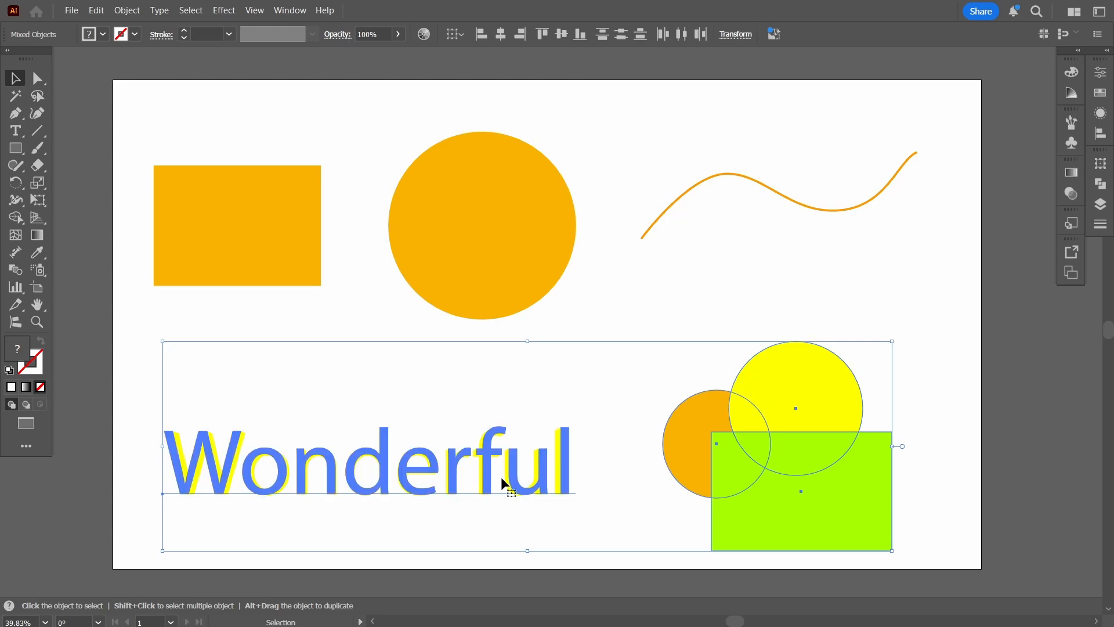
{"action": "left_click", "coordinate": [913, 294]}
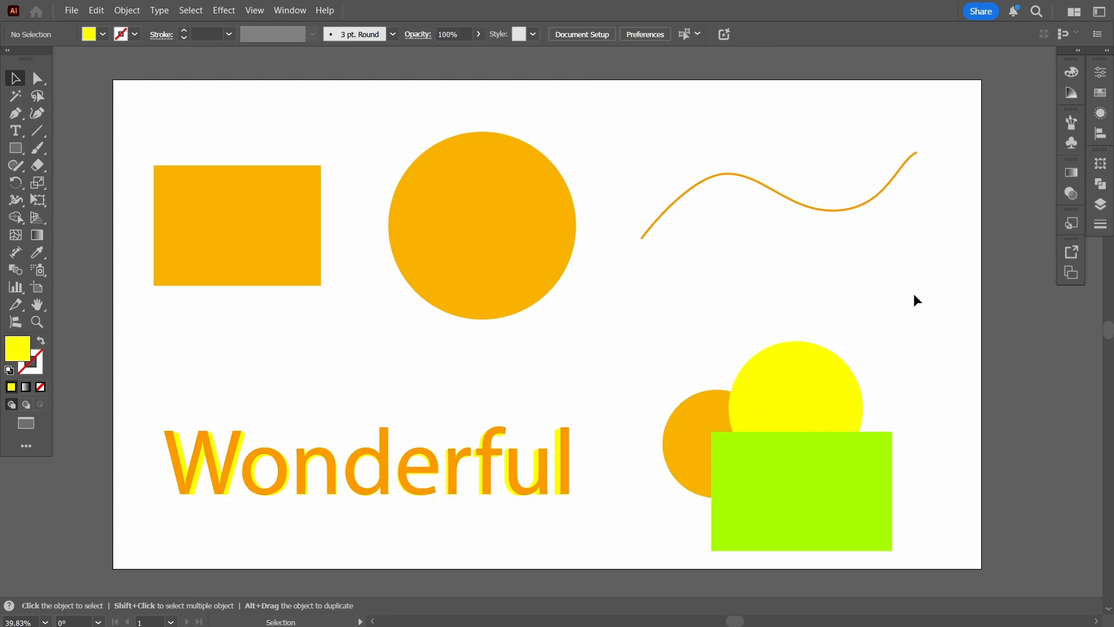
Select the large orange circle, the yellow circle and the green rectangle together.
{"action": "left_click", "coordinate": [488, 254]}
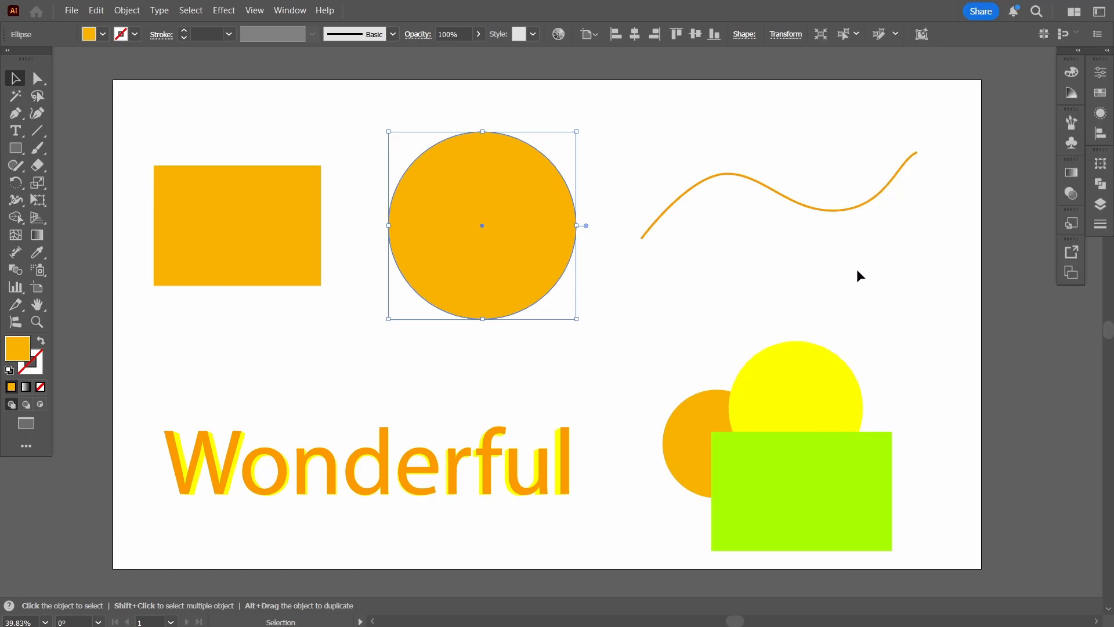
{"action": "left_click", "coordinate": [820, 366], "text": "shift"}
{"action": "left_click", "coordinate": [870, 528], "text": "shift"}
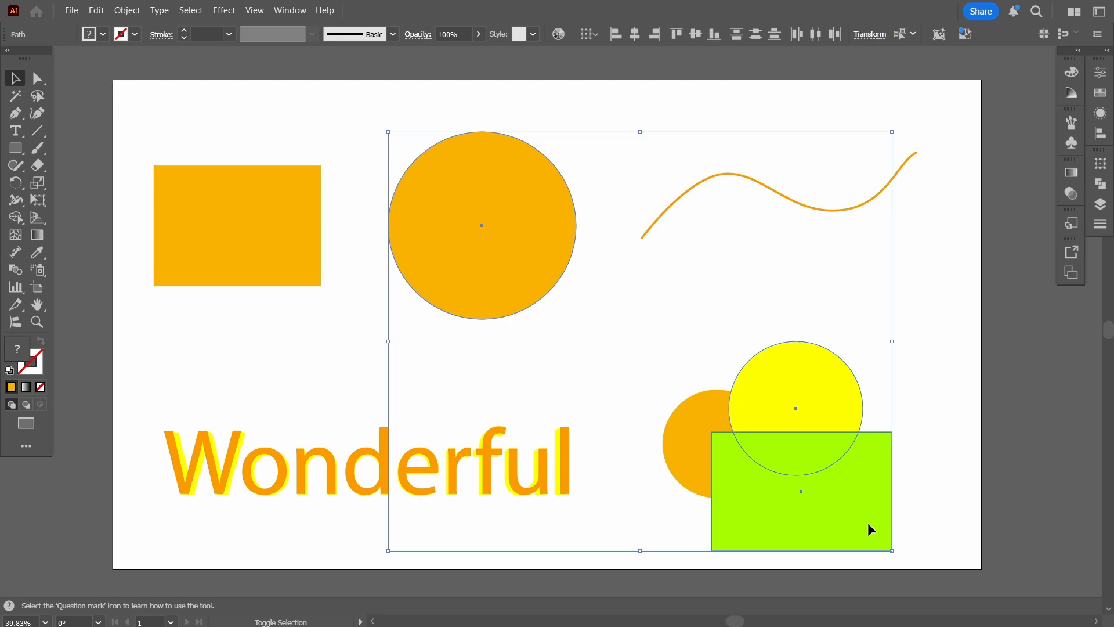
Remove the green rectangle, the yellow circle and the large orange circle from the selection one by one.
{"action": "left_click", "coordinate": [866, 508], "text": "shift"}
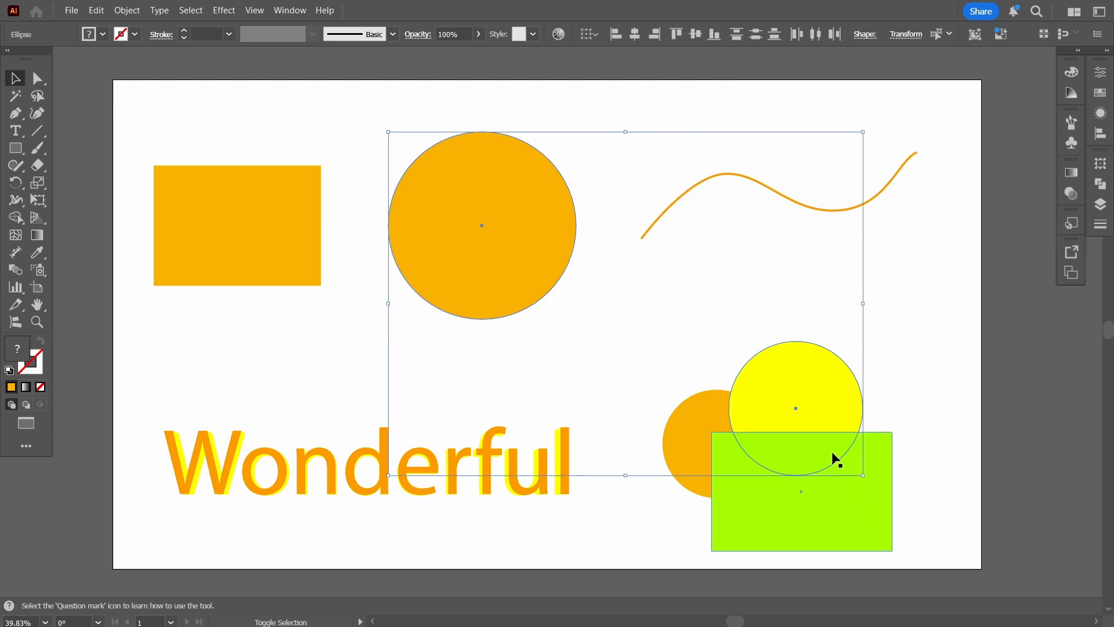
{"action": "left_click", "coordinate": [777, 381], "text": "shift"}
{"action": "left_click", "coordinate": [517, 266], "text": "shift"}
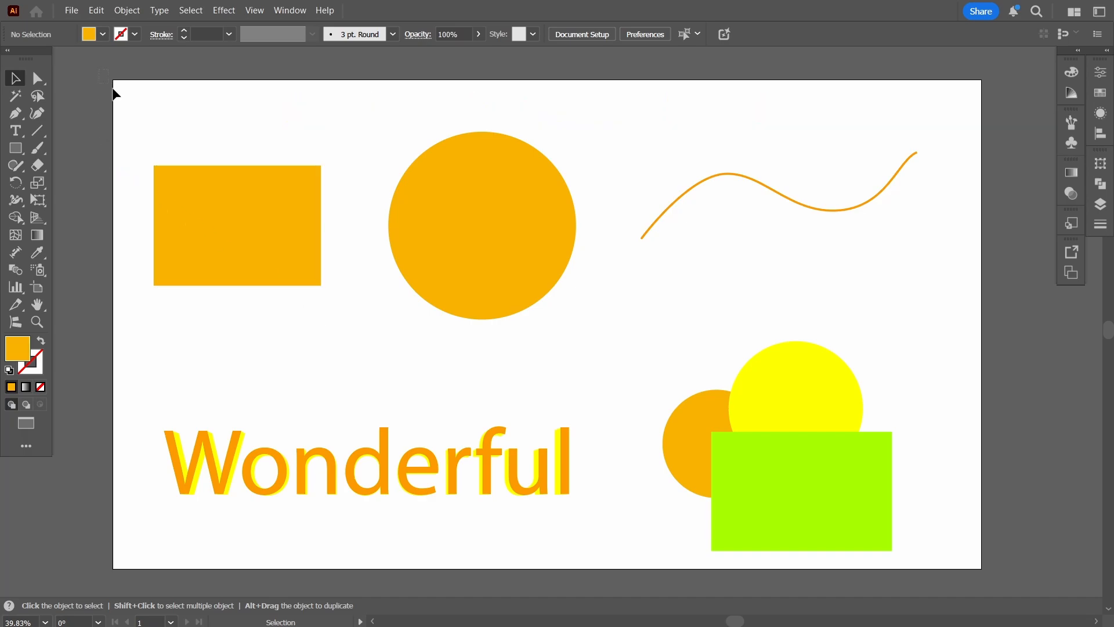
Marquee-select all artwork on the artboard and clear the selection.
{"action": "left_click_drag", "start_coordinate": [114, 91], "coordinate": [994, 580]}
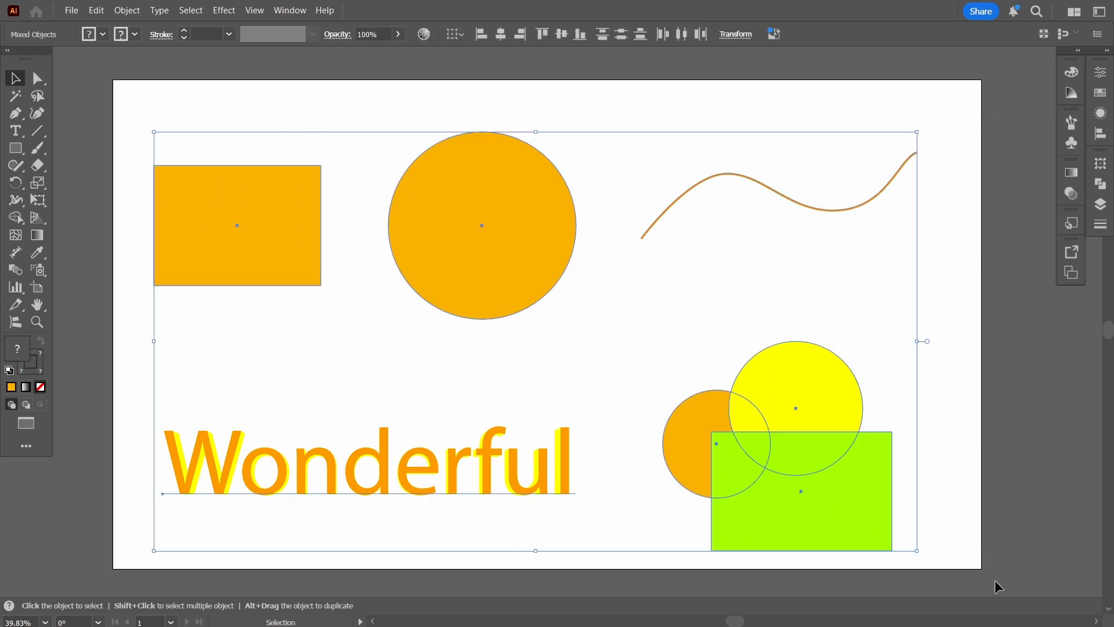
{"action": "left_click", "coordinate": [945, 198]}
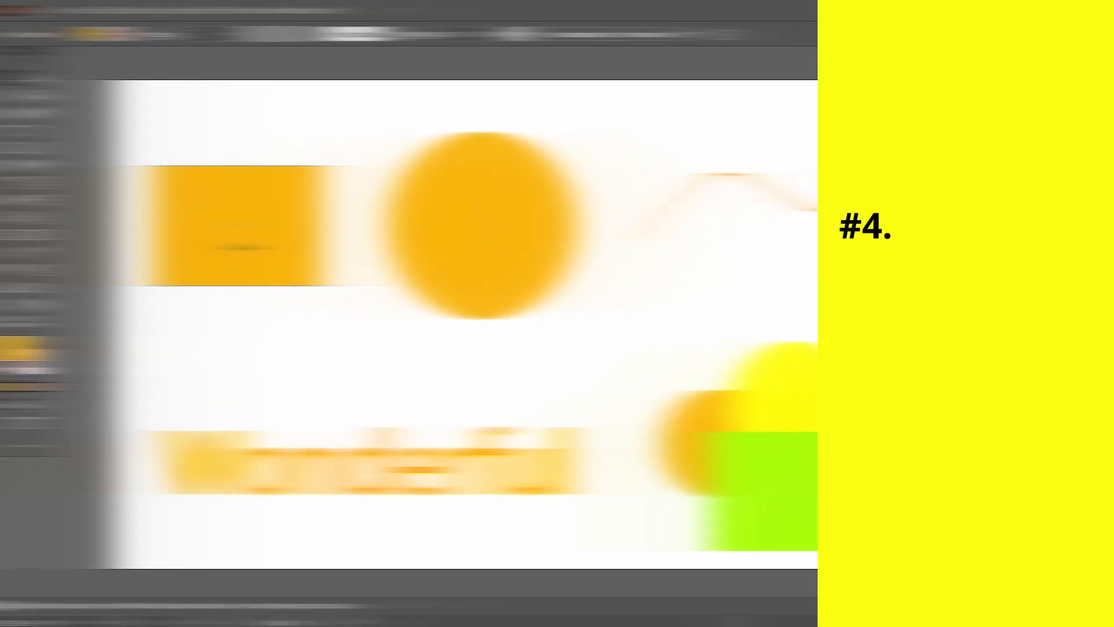
Move the orange rectangle and large orange circle slightly up and right, and the wavy line slightly down and left.
{"action": "mouse_move", "coordinate": [240, 229]}
{"action": "left_mouse_down"}
{"action": "mouse_move", "coordinate": [226, 242]}
{"action": "mouse_move", "coordinate": [259, 319]}
{"action": "mouse_move", "coordinate": [244, 210]}
{"action": "left_mouse_up"}
{"action": "left_click_drag", "start_coordinate": [453, 249], "coordinate": [470, 232]}
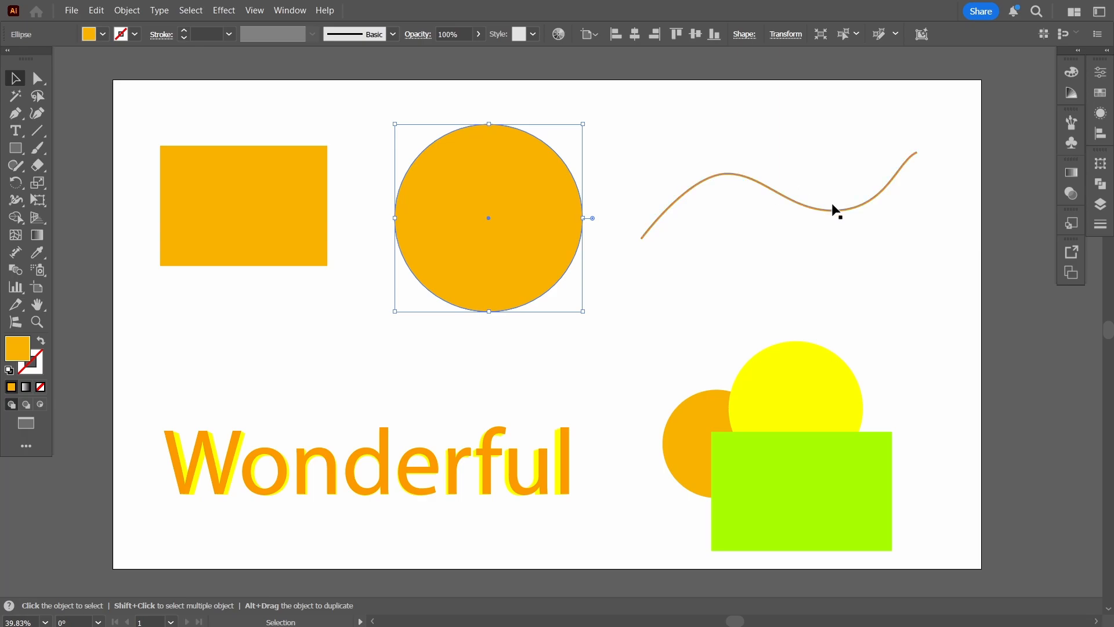
{"action": "left_click_drag", "start_coordinate": [835, 210], "coordinate": [823, 223]}
Select the Wonderful text, move the three overlapping shapes slightly up and right, and deselect everything.
{"action": "left_click_drag", "start_coordinate": [563, 466], "coordinate": [566, 444]}
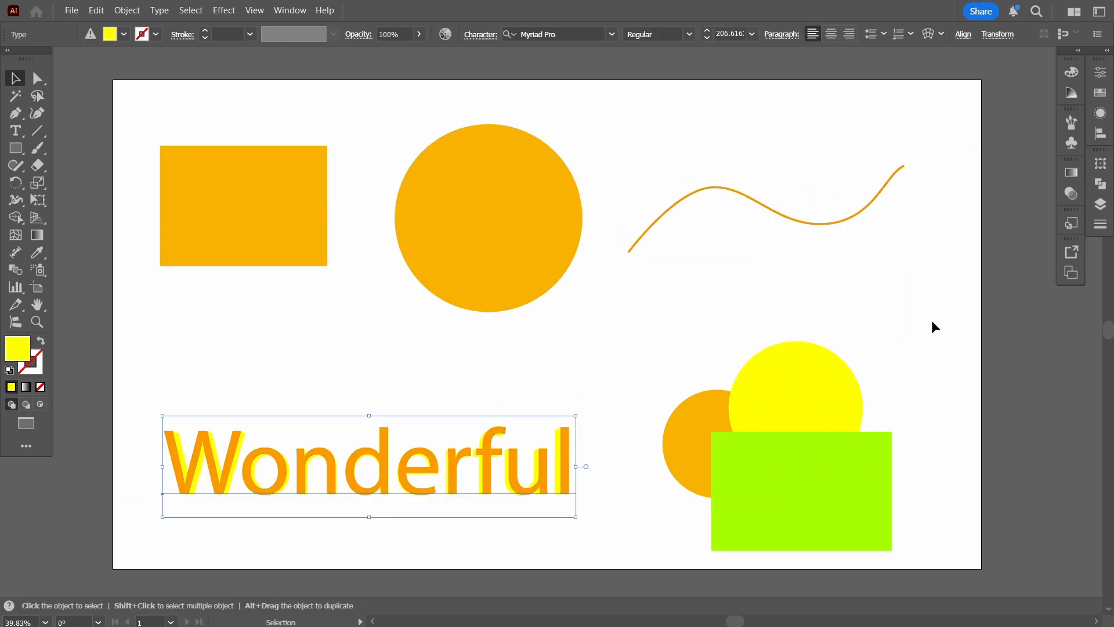
{"action": "left_click_drag", "start_coordinate": [784, 493], "coordinate": [791, 459]}
{"action": "left_click", "coordinate": [947, 420]}
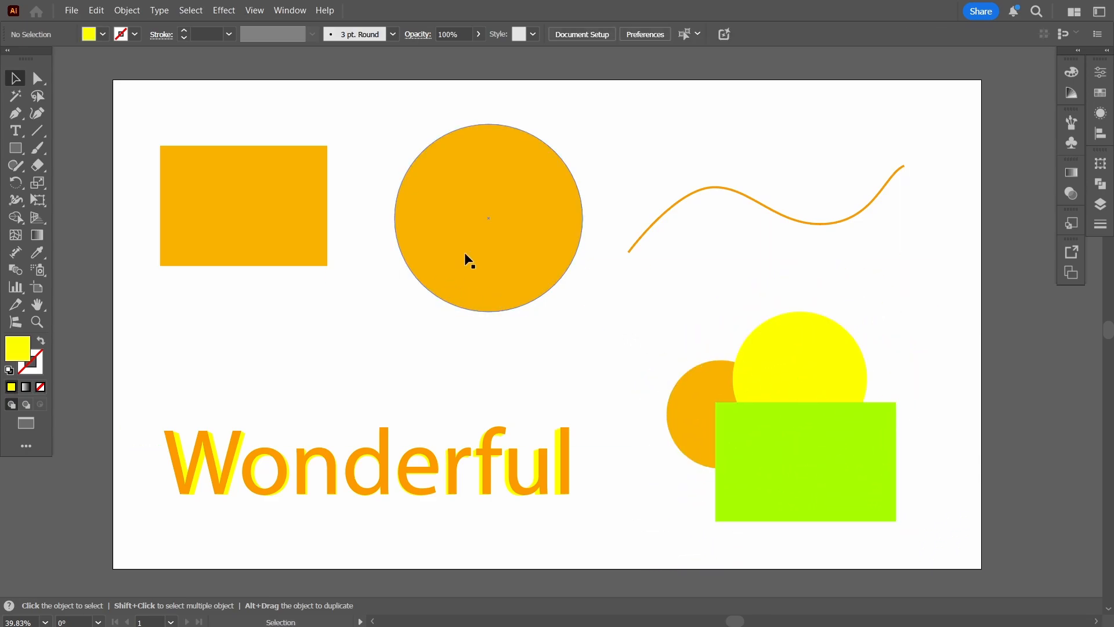
Shift the large orange circle slightly left and move the orange rectangle straight to the right towards it.
{"action": "left_click_drag", "start_coordinate": [460, 239], "coordinate": [485, 242]}
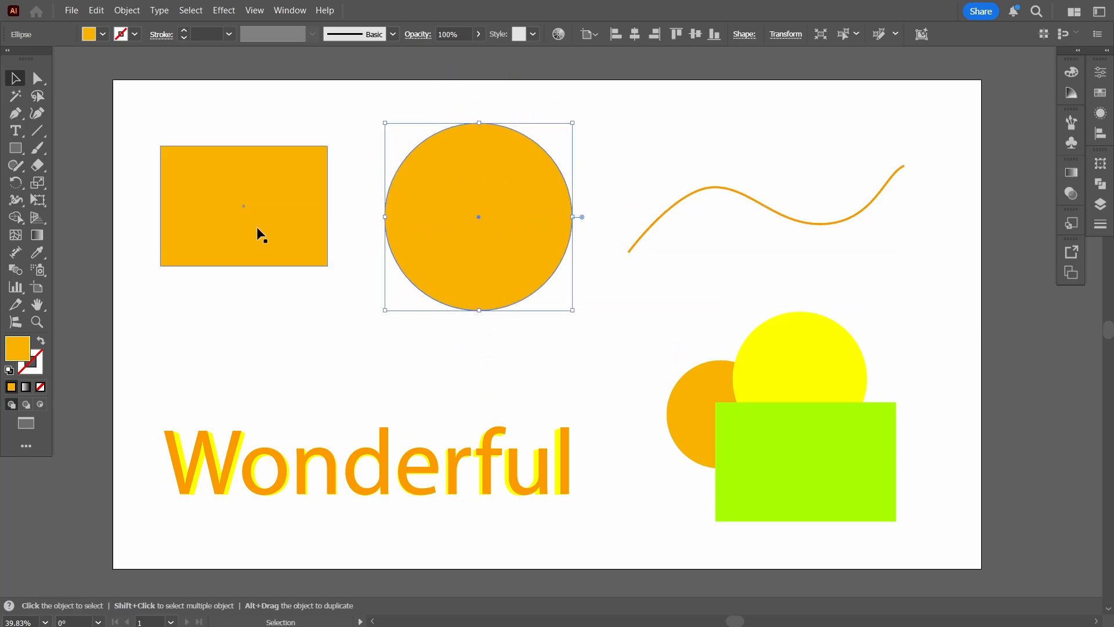
{"action": "mouse_move", "coordinate": [257, 228]}
{"action": "left_mouse_down"}
{"action": "mouse_move", "coordinate": [412, 353]}
{"action": "mouse_move", "coordinate": [275, 226]}
{"action": "left_mouse_up"}
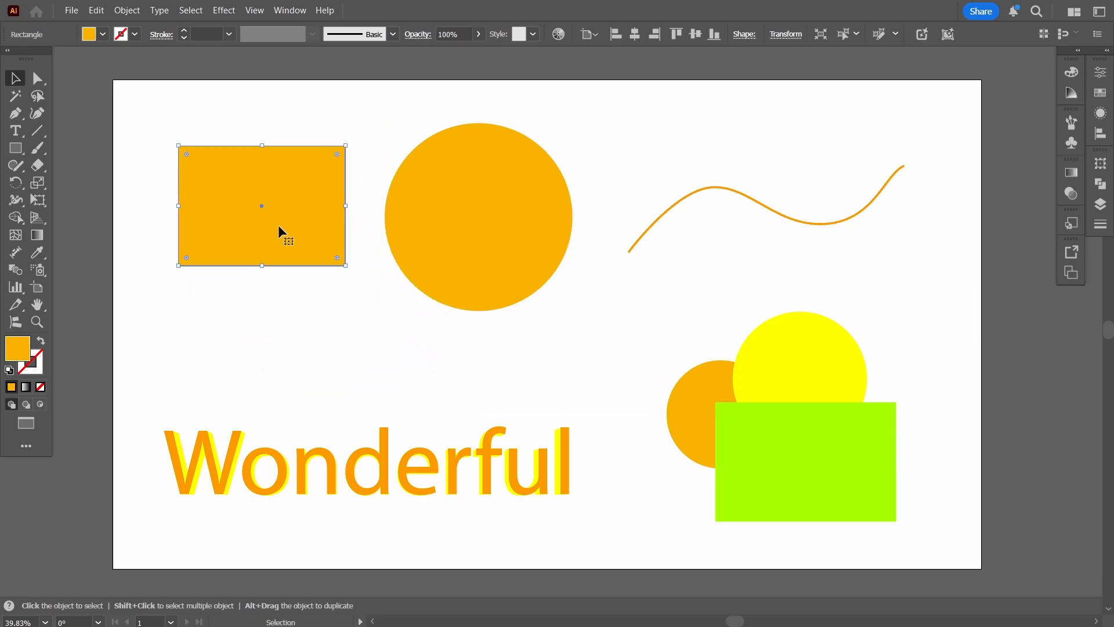
{"action": "left_click", "coordinate": [489, 262]}
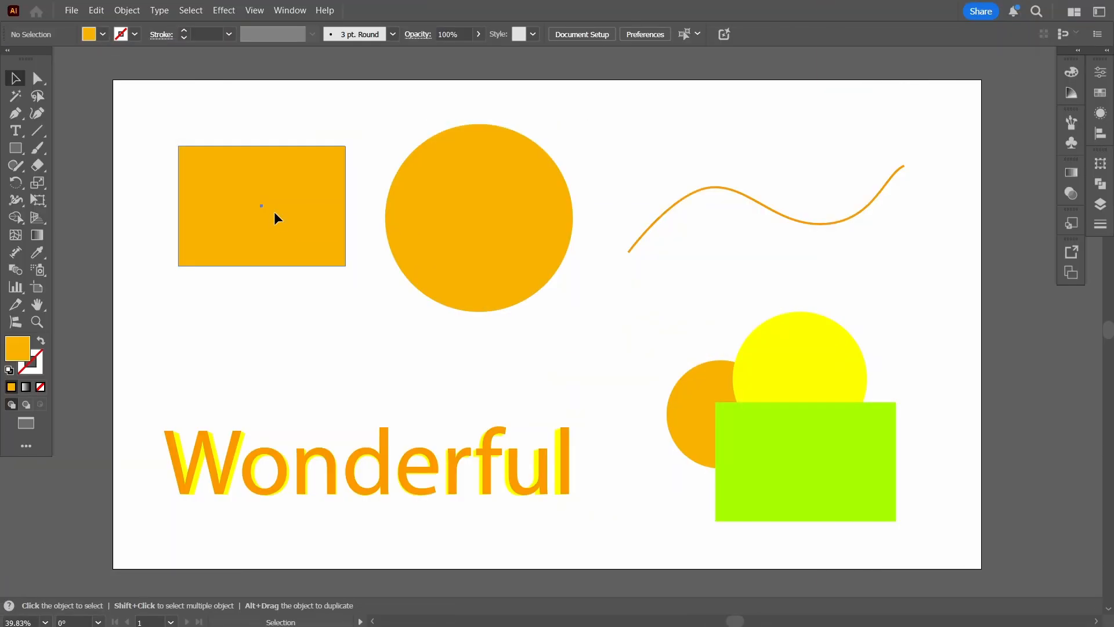
Reposition the orange rectangle beside the large orange circle, using smart guides to line up their centres, and deselect.
{"action": "left_click_drag", "start_coordinate": [274, 213], "coordinate": [275, 226]}
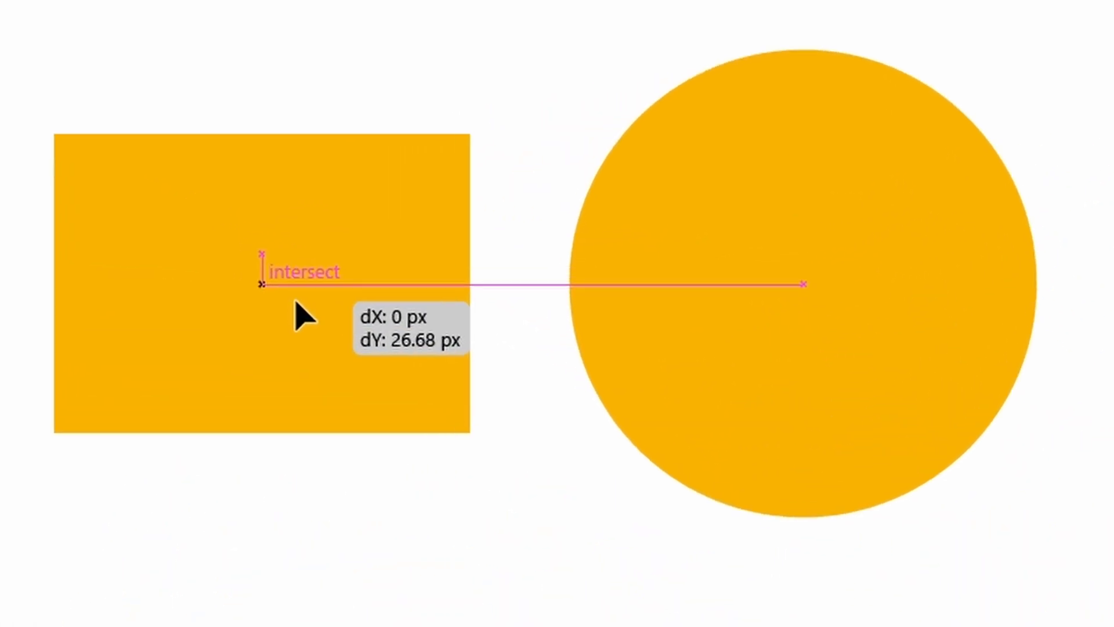
{"action": "left_click_drag", "start_coordinate": [295, 301], "coordinate": [382, 613]}
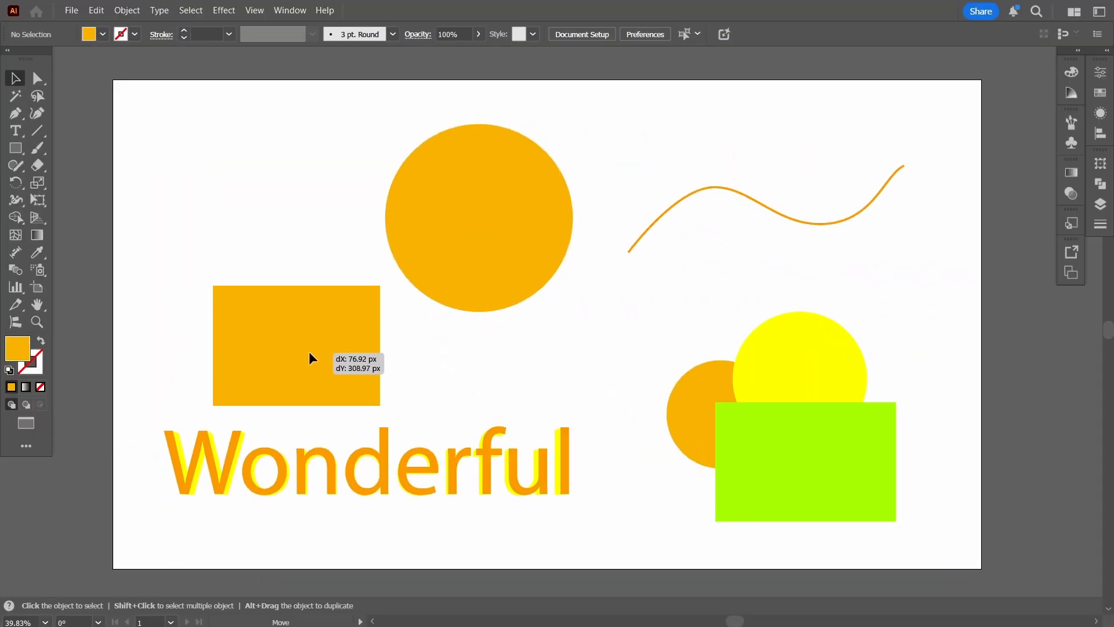
{"action": "left_click_drag", "start_coordinate": [311, 355], "coordinate": [276, 228]}
{"action": "left_click", "coordinate": [276, 140]}
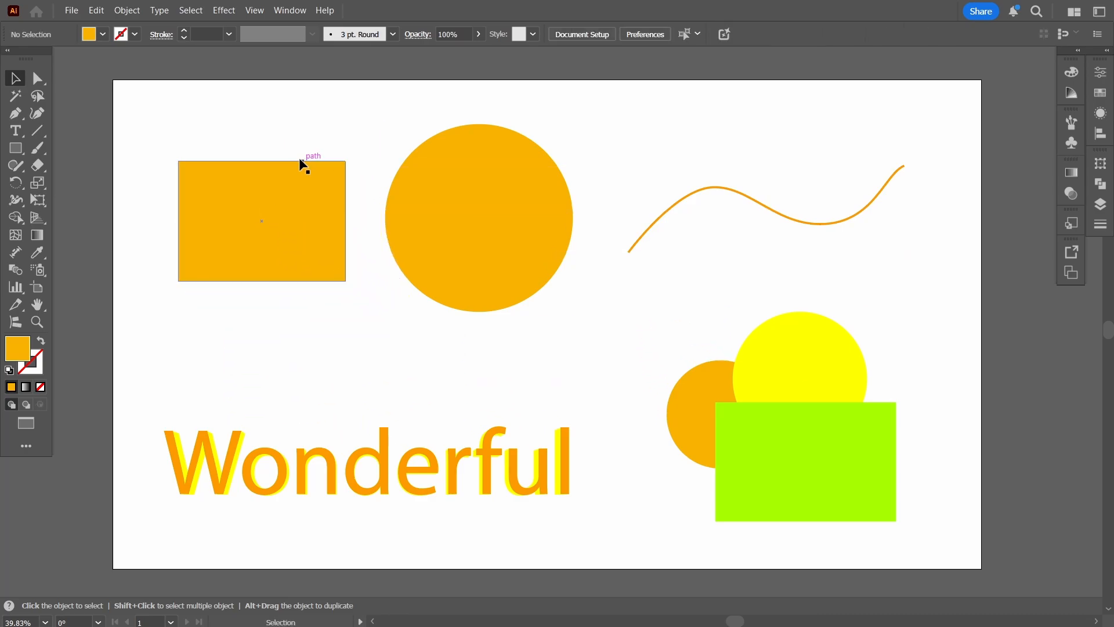
Turn off Smart Guides and move the orange rectangle slightly left.
{"action": "left_click", "coordinate": [255, 11]}
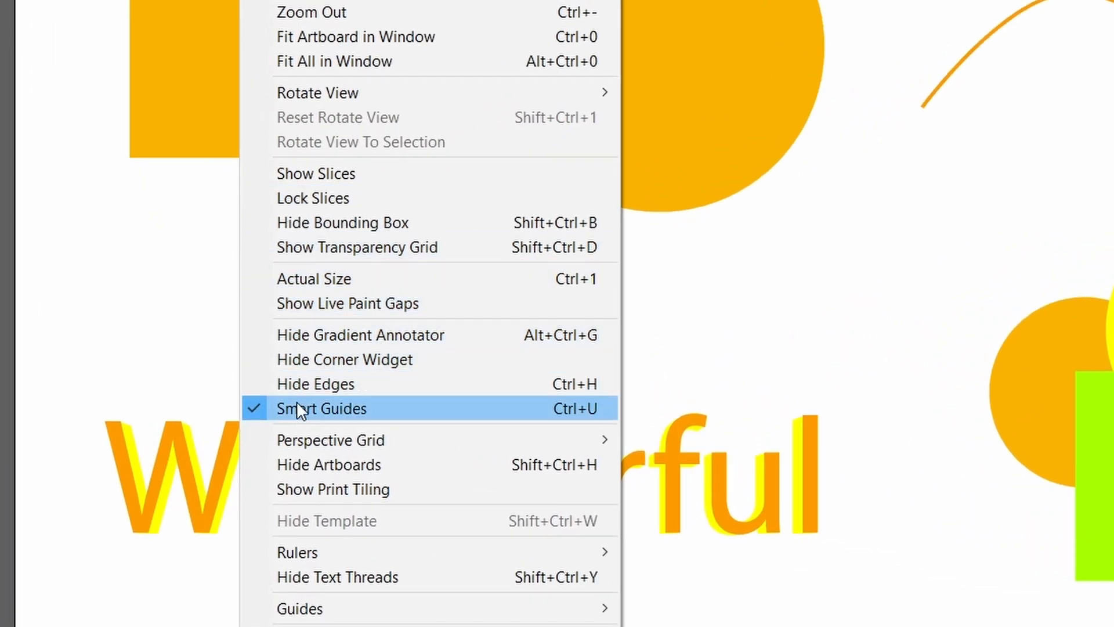
{"action": "left_click", "coordinate": [334, 409]}
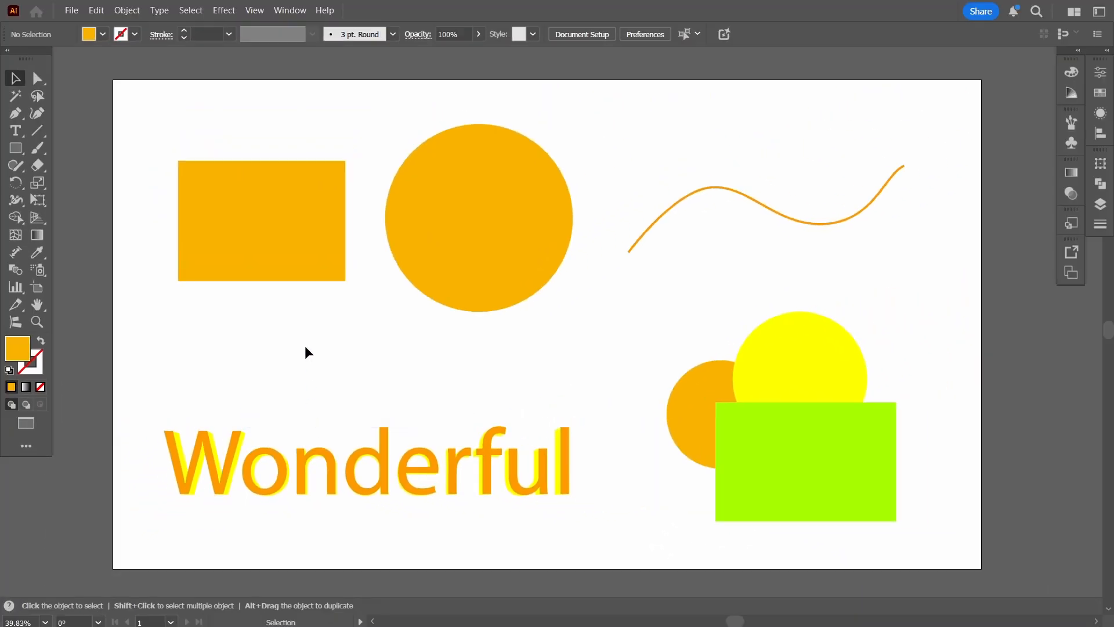
{"action": "mouse_move", "coordinate": [302, 243]}
{"action": "left_mouse_down"}
{"action": "mouse_move", "coordinate": [398, 393]}
{"action": "mouse_move", "coordinate": [540, 321]}
{"action": "mouse_move", "coordinate": [806, 467]}
{"action": "mouse_move", "coordinate": [746, 281]}
{"action": "mouse_move", "coordinate": [437, 218]}
{"action": "mouse_move", "coordinate": [311, 254]}
{"action": "mouse_move", "coordinate": [455, 445]}
{"action": "mouse_move", "coordinate": [345, 389]}
{"action": "mouse_move", "coordinate": [297, 232]}
{"action": "left_mouse_up"}
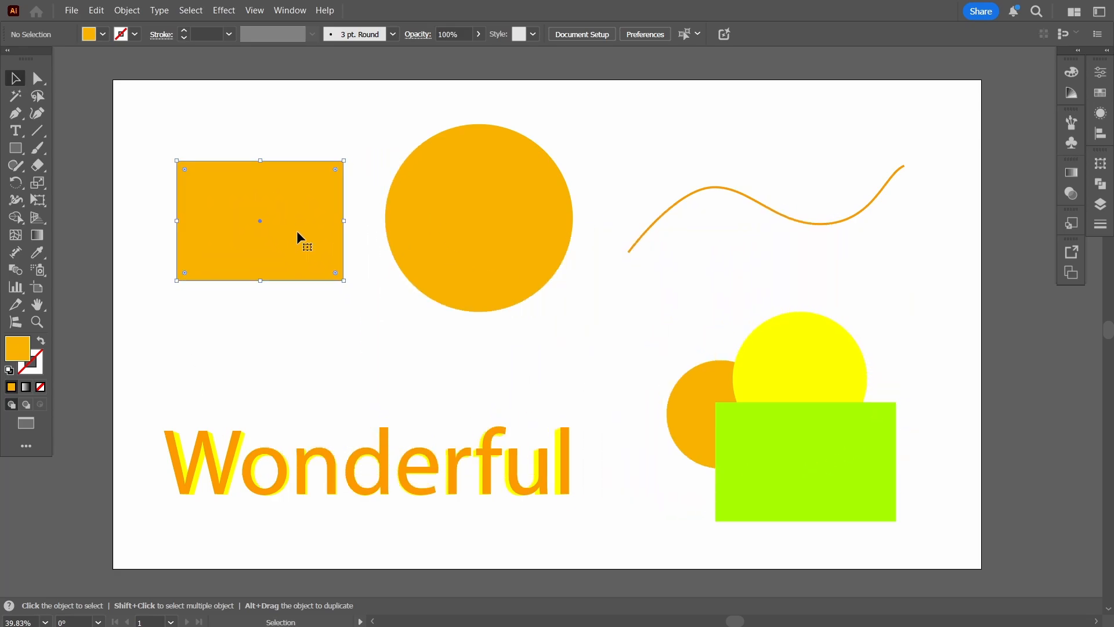
Turn Smart Guides back on.
{"action": "left_click", "coordinate": [254, 11]}
{"action": "left_click", "coordinate": [284, 423]}
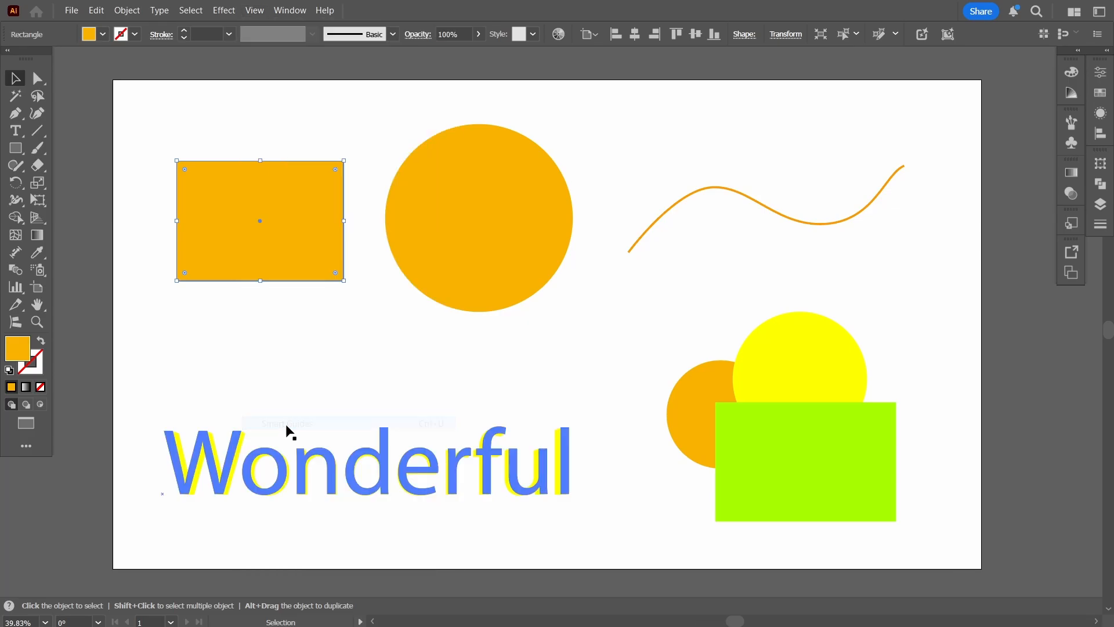
Move the orange rectangle slightly up and to the left, and deselect it.
{"action": "mouse_move", "coordinate": [293, 239]}
{"action": "left_mouse_down"}
{"action": "mouse_move", "coordinate": [305, 279]}
{"action": "mouse_move", "coordinate": [299, 244]}
{"action": "mouse_move", "coordinate": [300, 261]}
{"action": "mouse_move", "coordinate": [295, 254]}
{"action": "mouse_move", "coordinate": [336, 246]}
{"action": "mouse_move", "coordinate": [316, 258]}
{"action": "mouse_move", "coordinate": [422, 419]}
{"action": "mouse_move", "coordinate": [483, 406]}
{"action": "mouse_move", "coordinate": [490, 390]}
{"action": "mouse_move", "coordinate": [844, 302]}
{"action": "mouse_move", "coordinate": [834, 266]}
{"action": "mouse_move", "coordinate": [387, 256]}
{"action": "mouse_move", "coordinate": [302, 243]}
{"action": "mouse_move", "coordinate": [281, 224]}
{"action": "left_mouse_up"}
{"action": "left_click", "coordinate": [360, 367]}
{"action": "left_click", "coordinate": [349, 329]}
Select the orange rectangle and widen it slightly by extending its left side.
{"action": "left_click", "coordinate": [308, 242]}
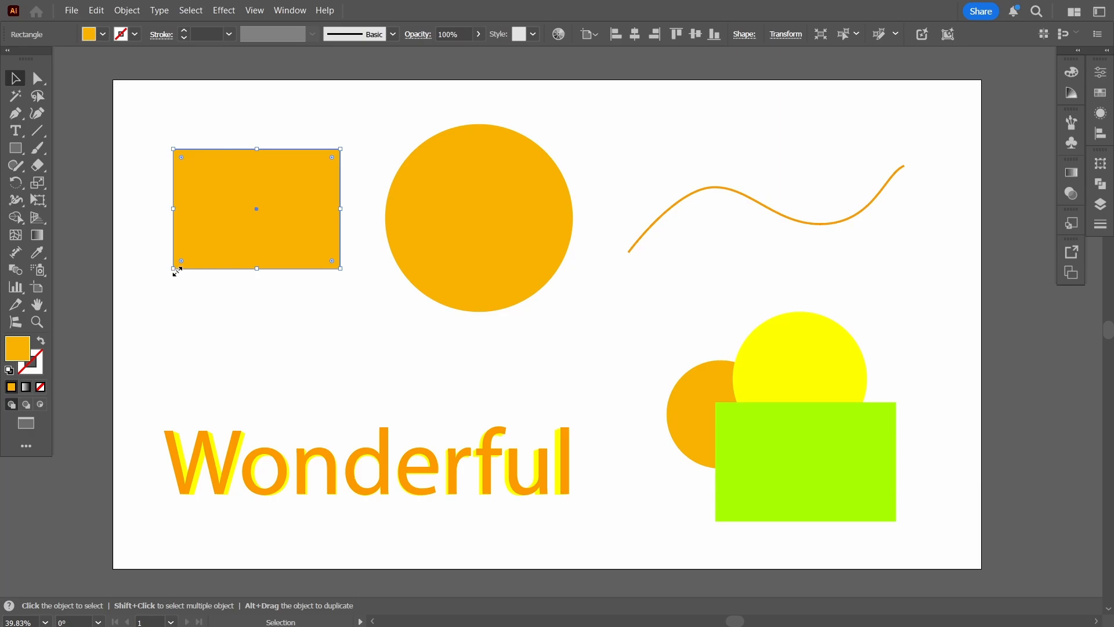
{"action": "mouse_move", "coordinate": [173, 268]}
{"action": "left_mouse_down"}
{"action": "mouse_move", "coordinate": [147, 301]}
{"action": "mouse_move", "coordinate": [244, 224]}
{"action": "mouse_move", "coordinate": [195, 275]}
{"action": "mouse_move", "coordinate": [291, 117]}
{"action": "mouse_move", "coordinate": [263, 308]}
{"action": "mouse_move", "coordinate": [244, 149]}
{"action": "mouse_move", "coordinate": [191, 283]}
{"action": "mouse_move", "coordinate": [174, 286]}
{"action": "mouse_move", "coordinate": [169, 270]}
{"action": "left_mouse_up"}
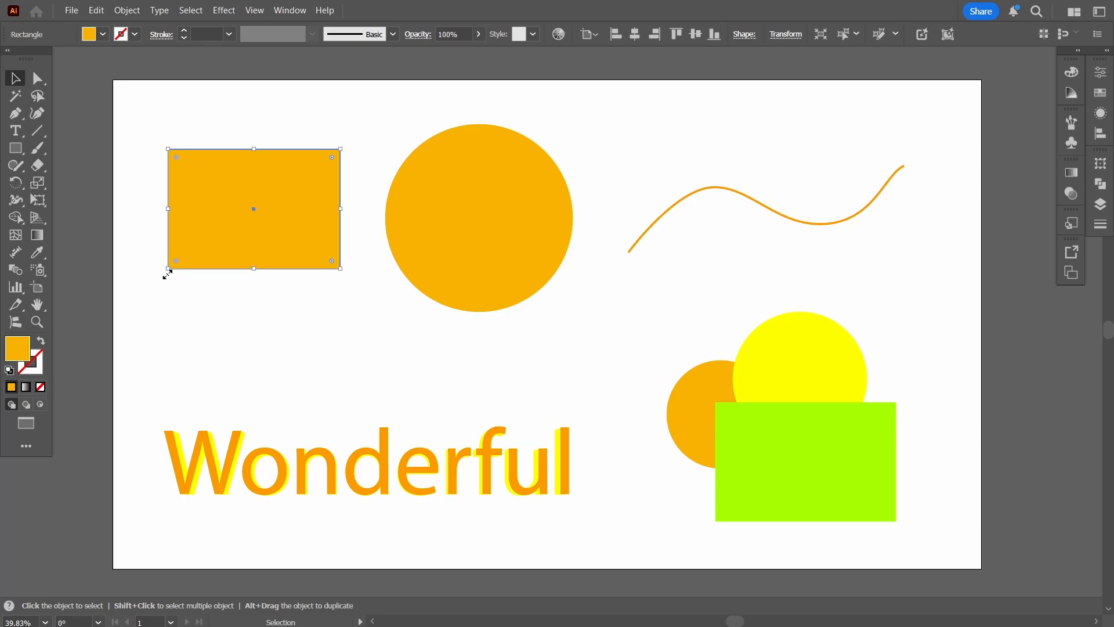
{"action": "mouse_move", "coordinate": [164, 276]}
{"action": "left_mouse_down"}
{"action": "mouse_move", "coordinate": [201, 293]}
{"action": "mouse_move", "coordinate": [298, 301]}
{"action": "mouse_move", "coordinate": [103, 215]}
{"action": "mouse_move", "coordinate": [385, 178]}
{"action": "mouse_move", "coordinate": [137, 276]}
{"action": "mouse_move", "coordinate": [146, 286]}
{"action": "left_mouse_up"}
Scale the Wonderful text down to a font size of about 193 and deselect it.
{"action": "left_click", "coordinate": [180, 464]}
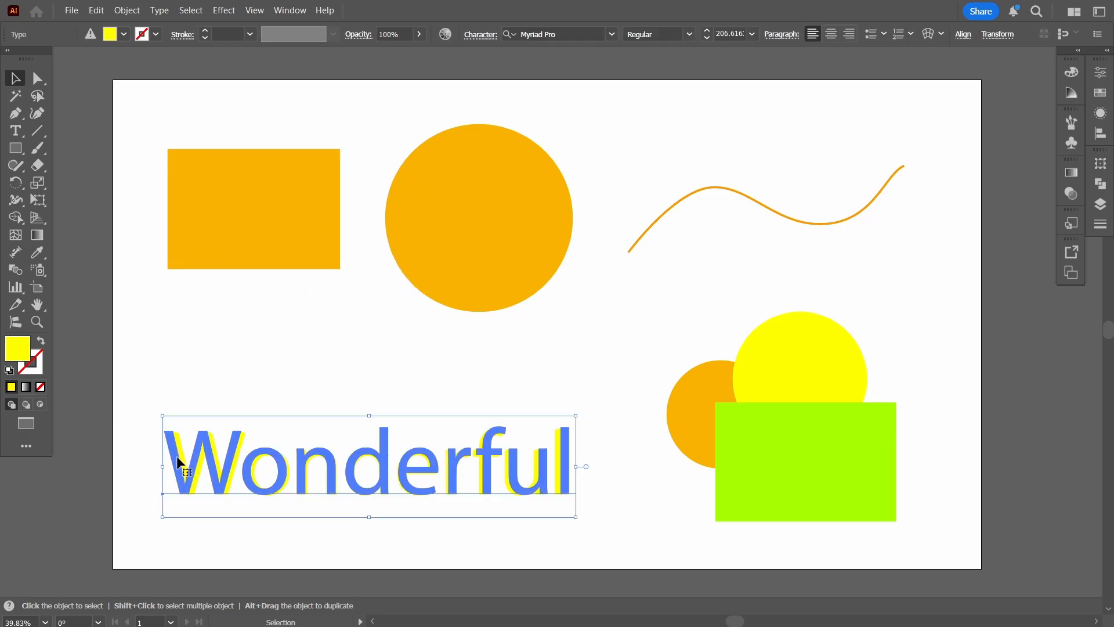
{"action": "left_click_drag", "start_coordinate": [575, 516], "coordinate": [521, 486]}
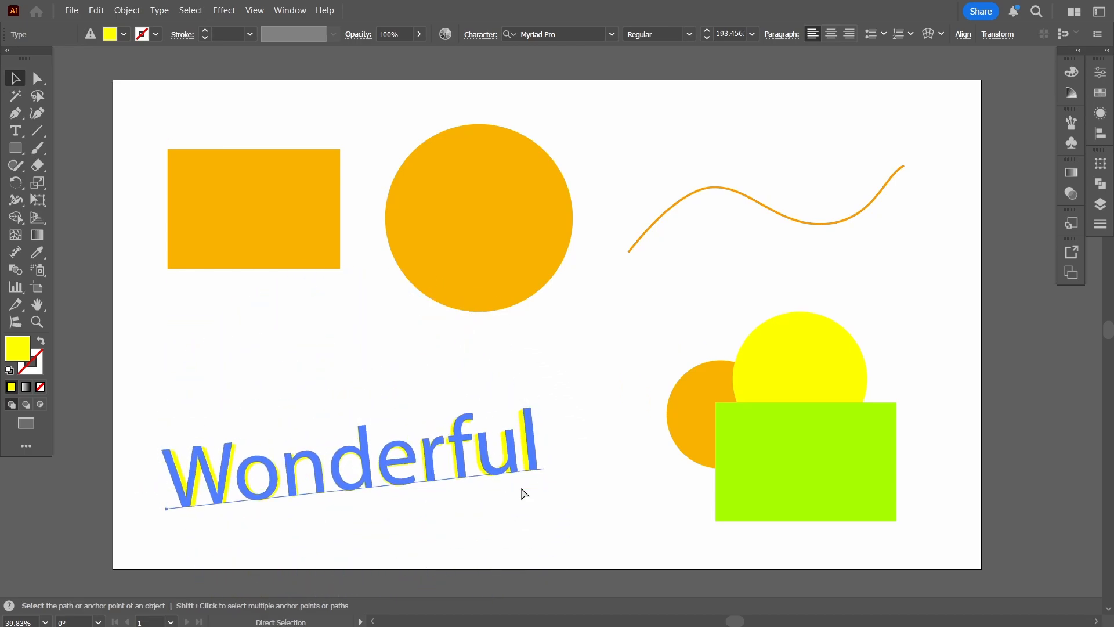
{"action": "left_click", "coordinate": [602, 440]}
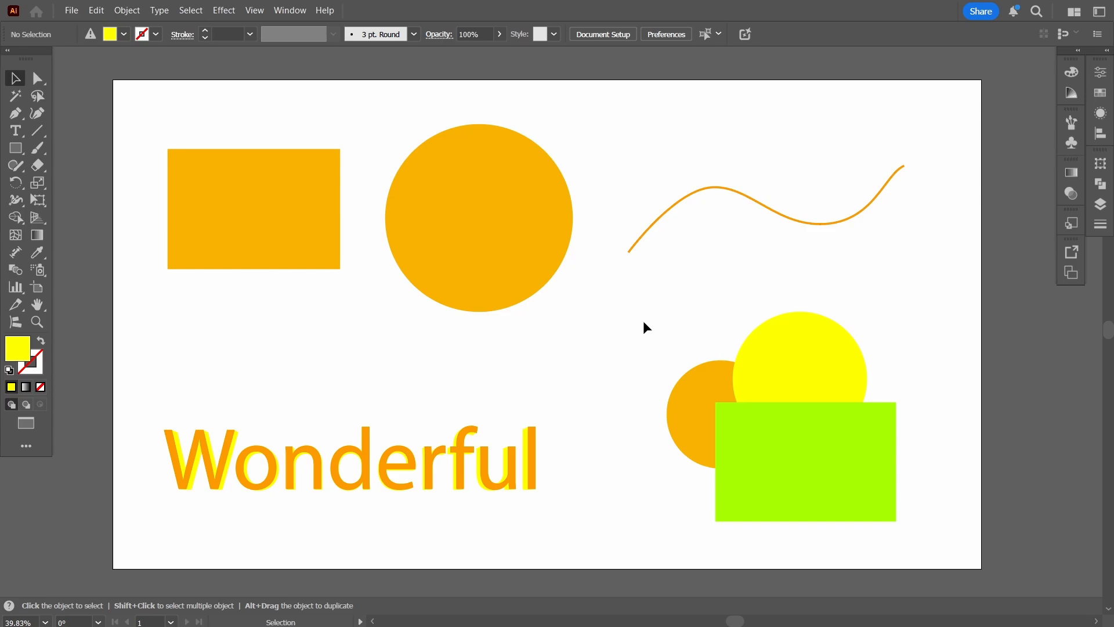
Marquee-select the two overlapping circles and the green rectangle, and undo the trial changes made to them.
{"action": "left_click_drag", "start_coordinate": [638, 315], "coordinate": [911, 435]}
{"action": "key", "text": "ctrl+z"}
{"action": "scroll", "coordinate": [927, 490], "scroll_direction": "down", "scroll_amount": 1}
{"action": "key", "text": "ctrl+z"}
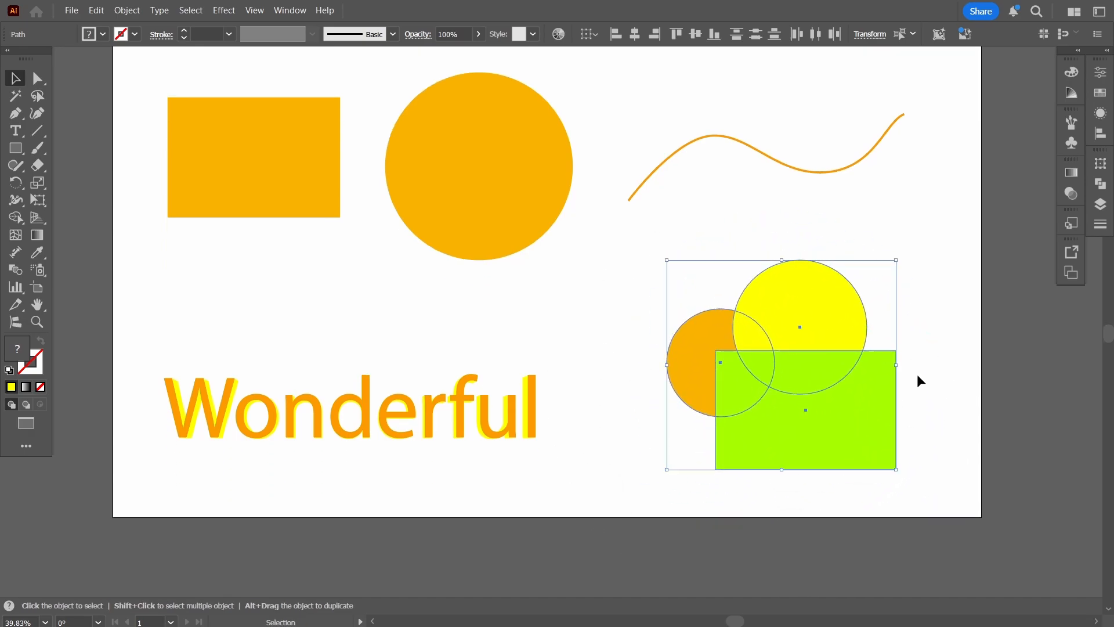
{"action": "key", "text": "space"}
{"action": "left_click_drag", "start_coordinate": [921, 352], "coordinate": [918, 411]}
Try to scale down the wavy line from its lower-right corner, and undo that scaling.
{"action": "left_click", "coordinate": [851, 223]}
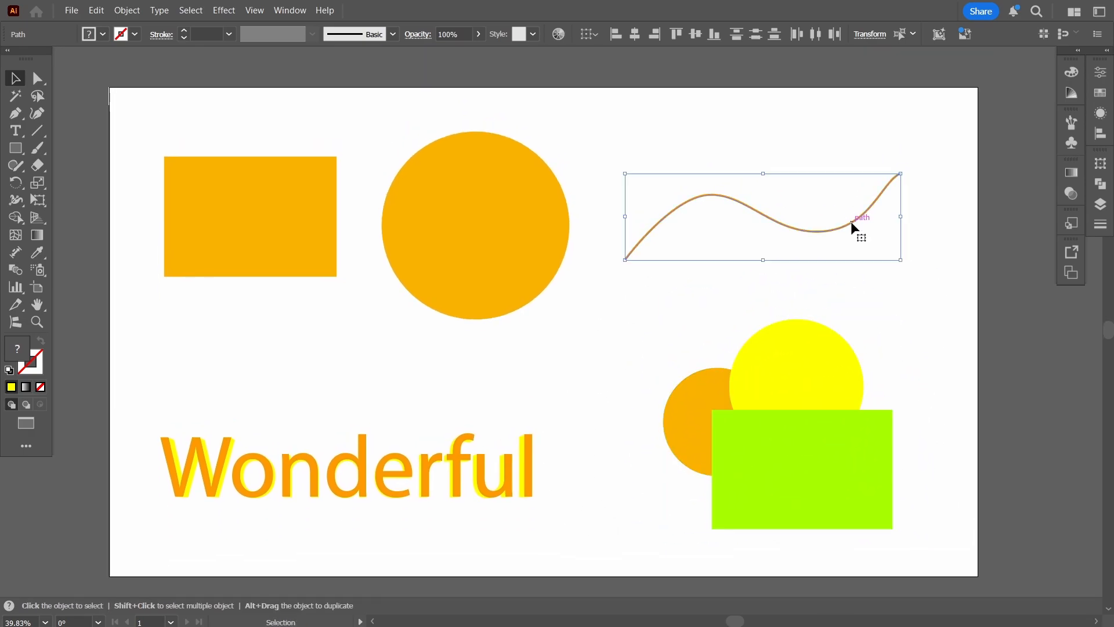
{"action": "left_click_drag", "start_coordinate": [901, 260], "coordinate": [862, 234]}
{"action": "key", "text": "ctrl+z"}
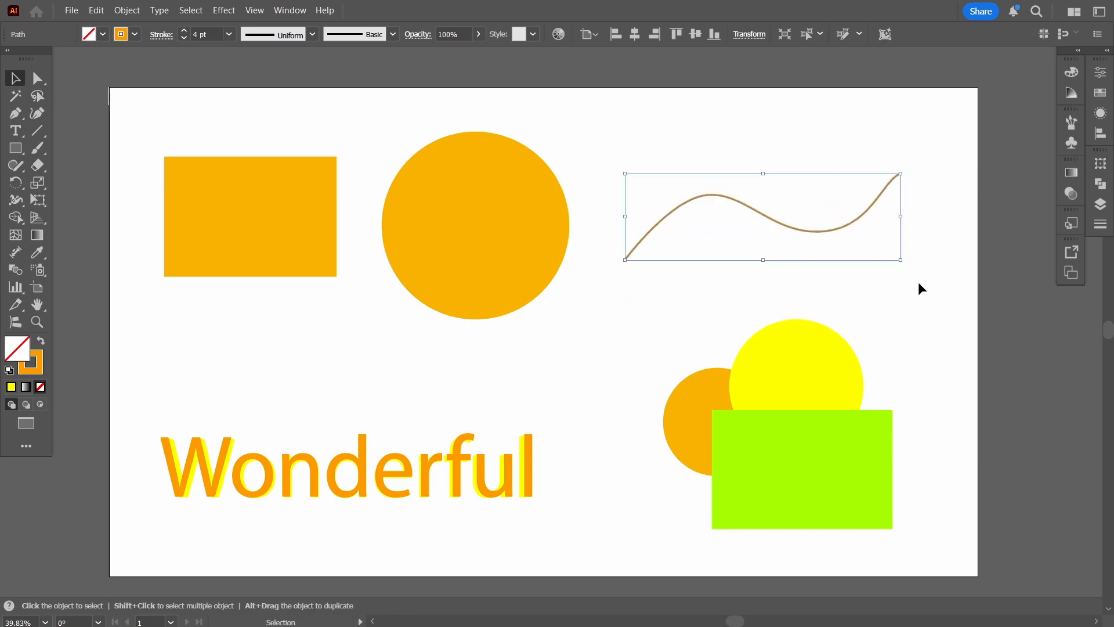
Scale the large orange circle down slightly, keeping its upper-left corner in place.
{"action": "left_click", "coordinate": [521, 273]}
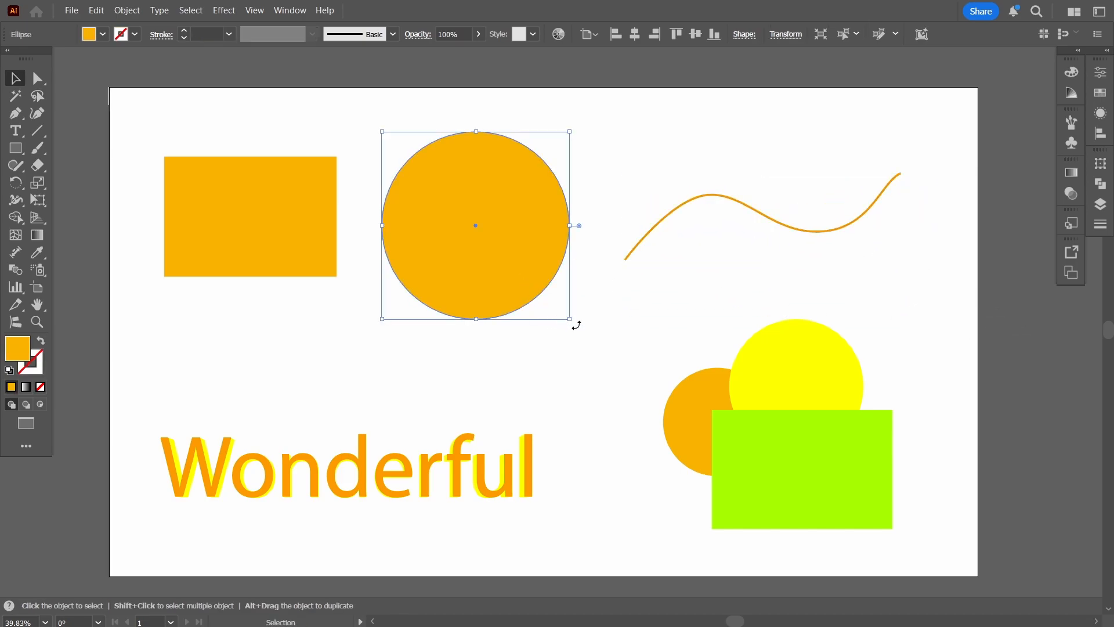
{"action": "left_click_drag", "start_coordinate": [569, 319], "coordinate": [598, 317]}
Try rotating the orange rectangle about its centre, and deselect it.
{"action": "left_click", "coordinate": [314, 273]}
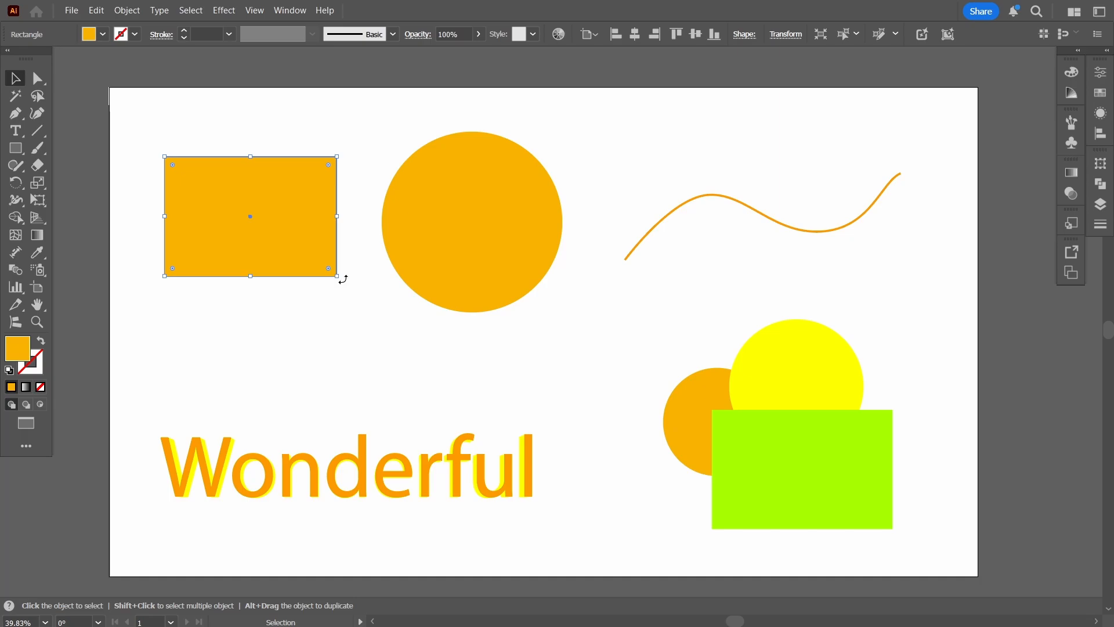
{"action": "left_click_drag", "start_coordinate": [339, 291], "coordinate": [106, 167]}
{"action": "left_click", "coordinate": [382, 324]}
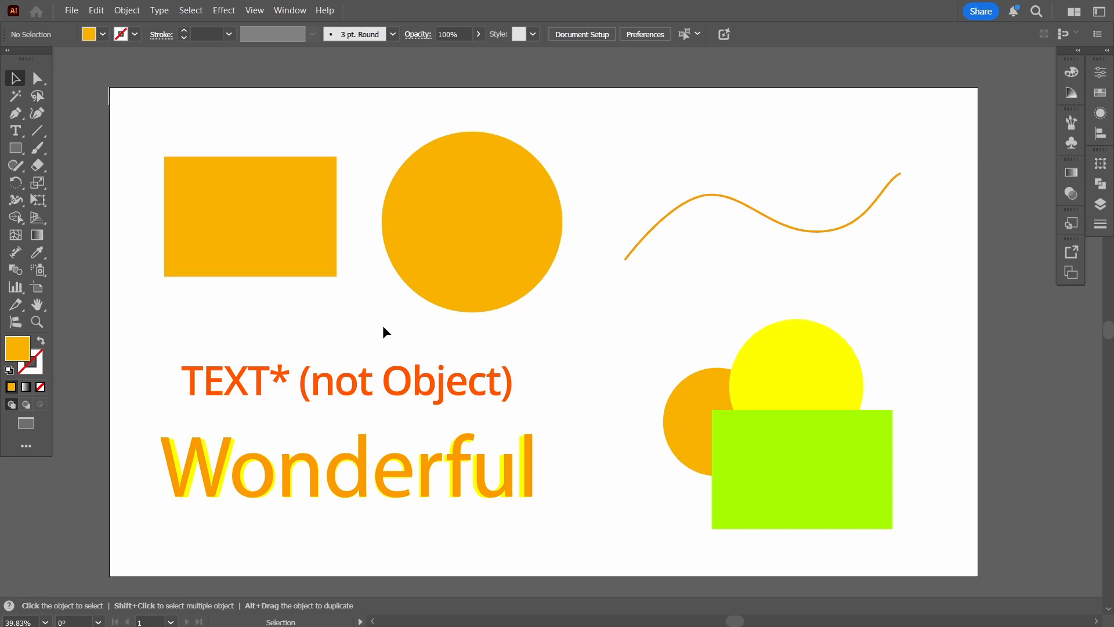
Select the Wonderful text and scale it up to a font size of about 204.
{"action": "left_click", "coordinate": [311, 239]}
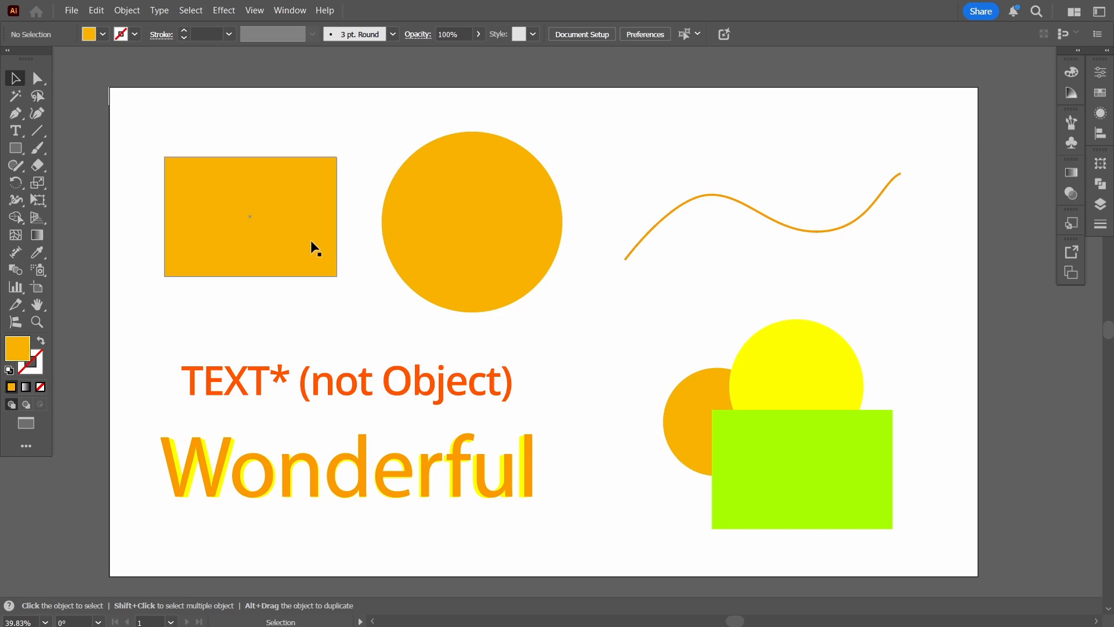
{"action": "left_click", "coordinate": [427, 464]}
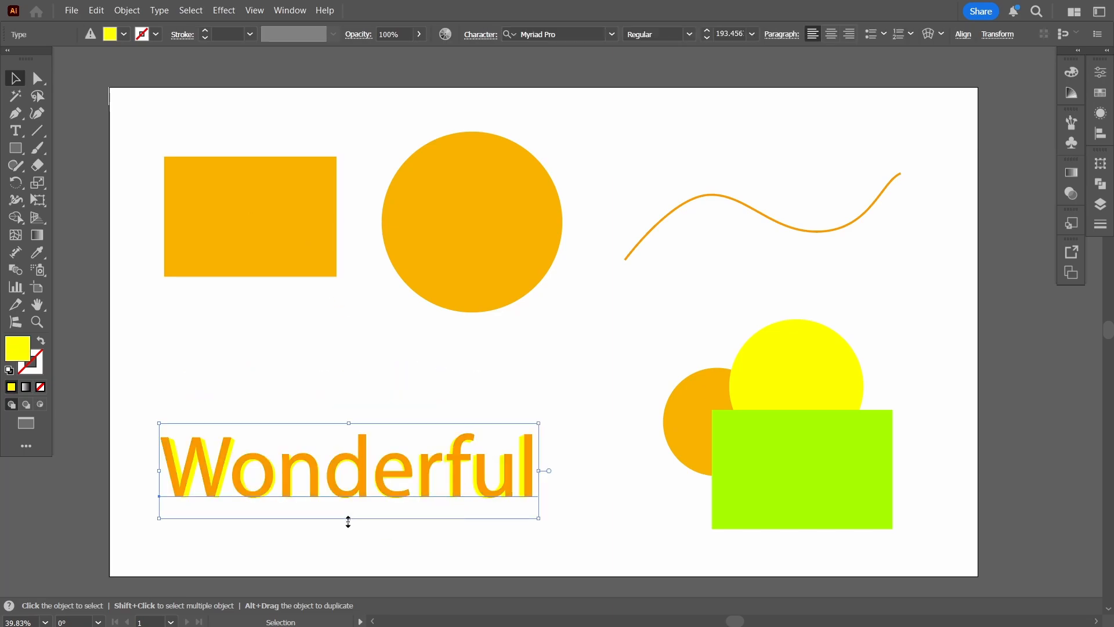
{"action": "left_click_drag", "start_coordinate": [348, 521], "coordinate": [364, 336]}
{"action": "key", "text": "ctrl+z"}
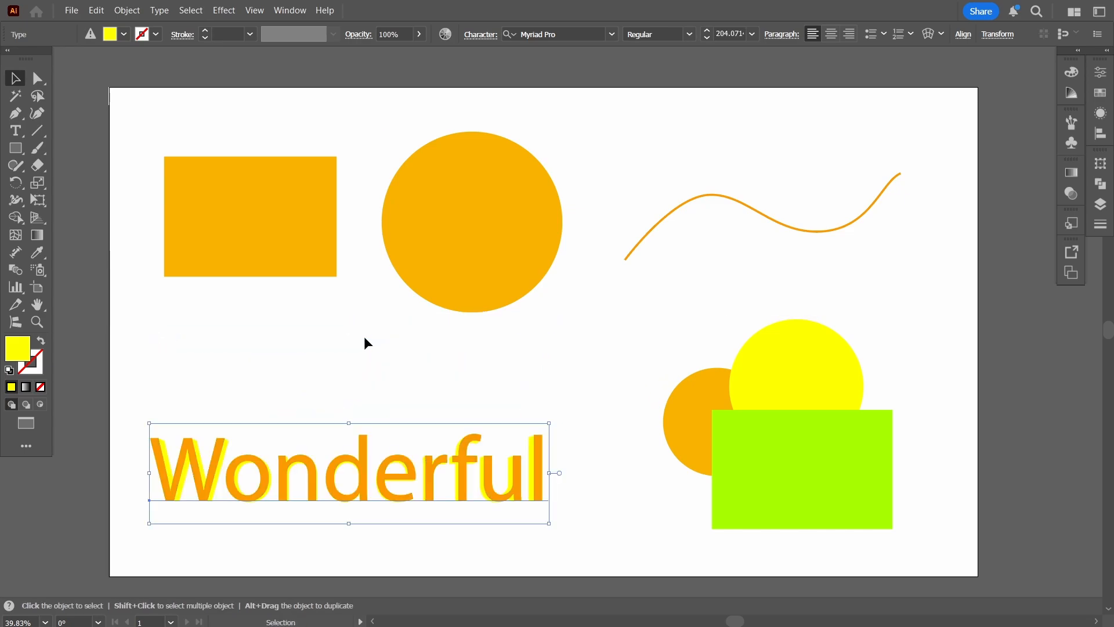
Select the green rectangle, the small orange circle and the yellow circle one after another.
{"action": "left_click", "coordinate": [754, 476]}
{"action": "left_click", "coordinate": [693, 430]}
{"action": "left_click", "coordinate": [805, 356]}
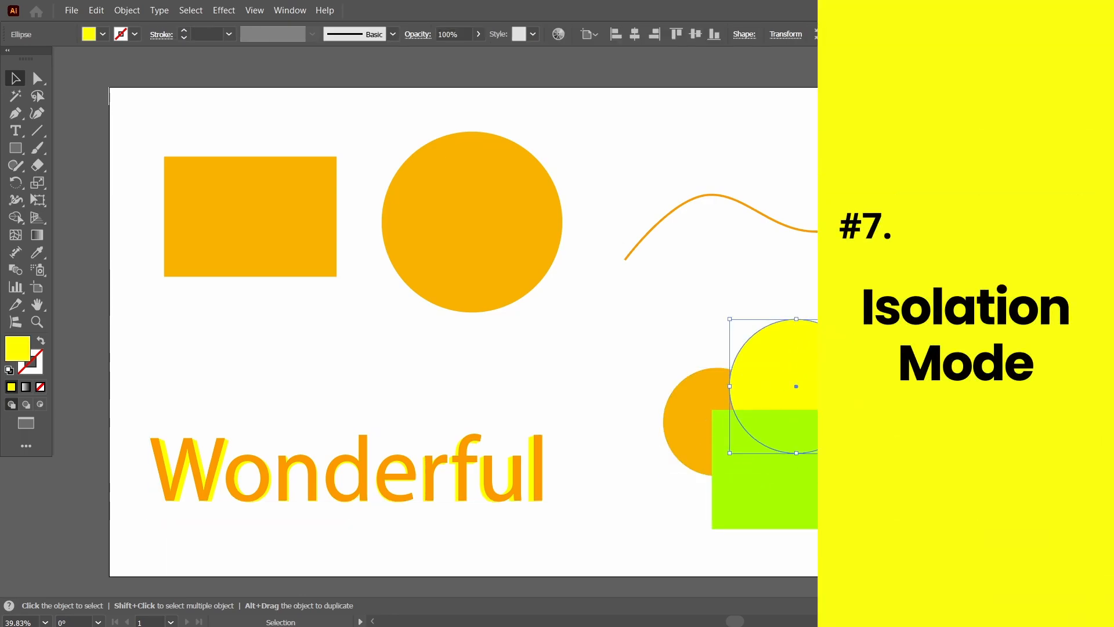
Marquee-select the small orange circle, the yellow circle and the green rectangle, and group them.
{"action": "left_click", "coordinate": [955, 294]}
{"action": "left_click_drag", "start_coordinate": [941, 303], "coordinate": [658, 548]}
{"action": "key", "text": "ctrl+g"}
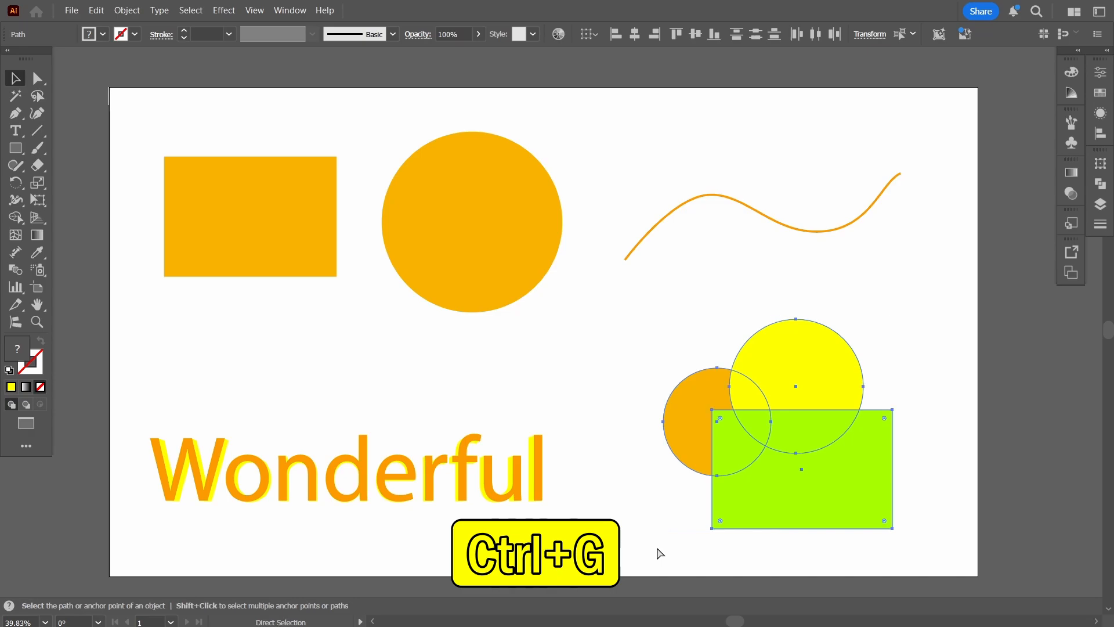
{"action": "key", "text": "v"}
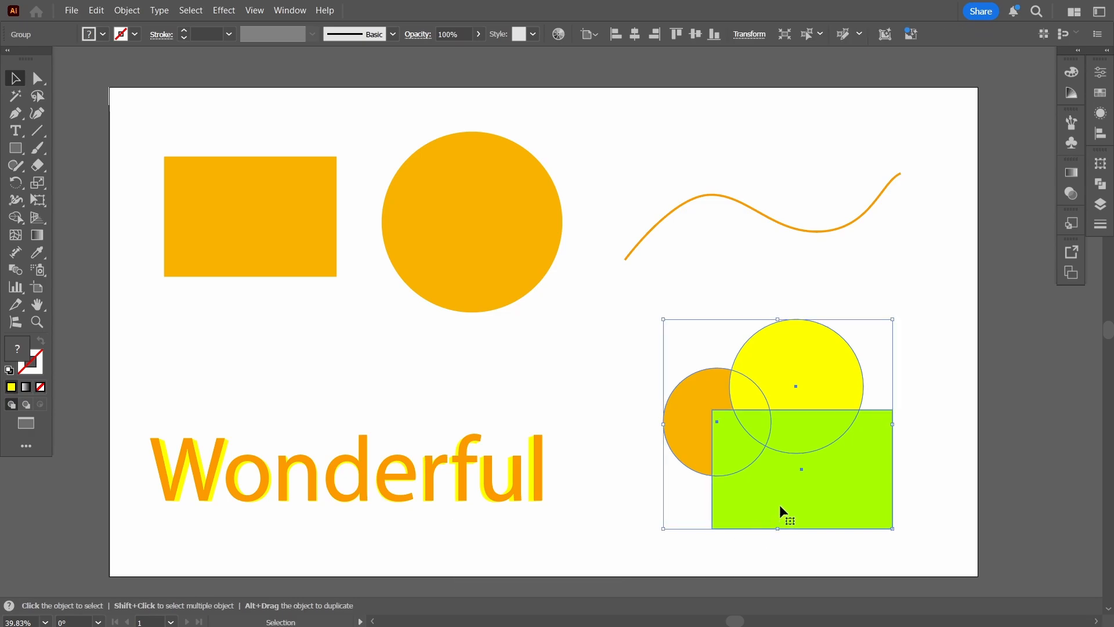
Move the group slightly to the right, try rotating it as one unit, and deselect it.
{"action": "left_click", "coordinate": [624, 485]}
{"action": "left_click_drag", "start_coordinate": [834, 420], "coordinate": [885, 465]}
{"action": "left_click_drag", "start_coordinate": [948, 527], "coordinate": [894, 491]}
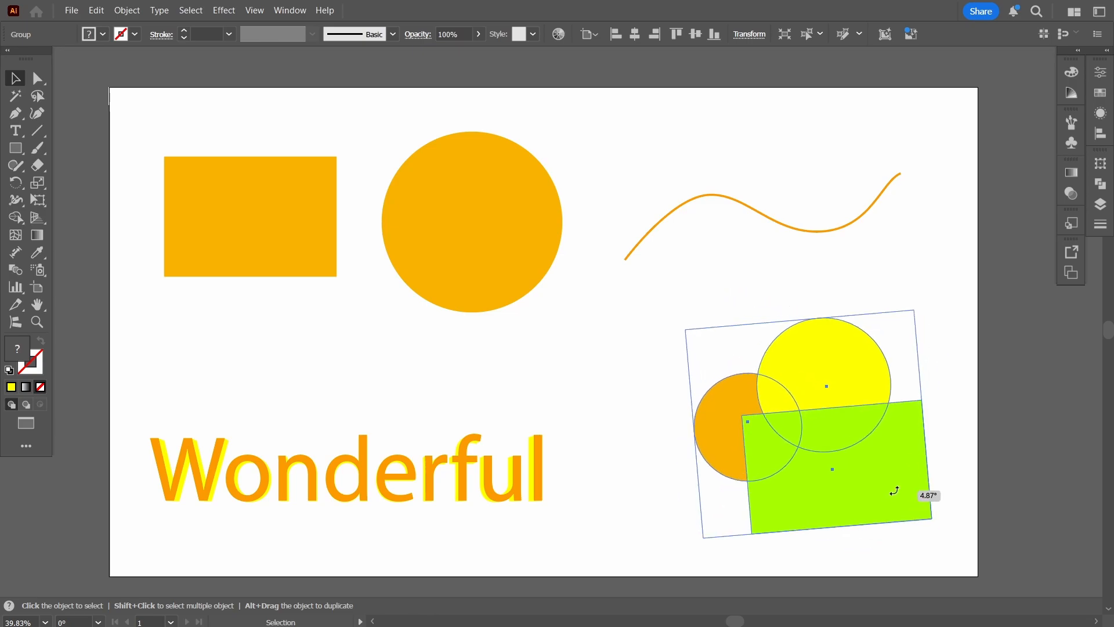
{"action": "left_click_drag", "start_coordinate": [939, 456], "coordinate": [932, 407]}
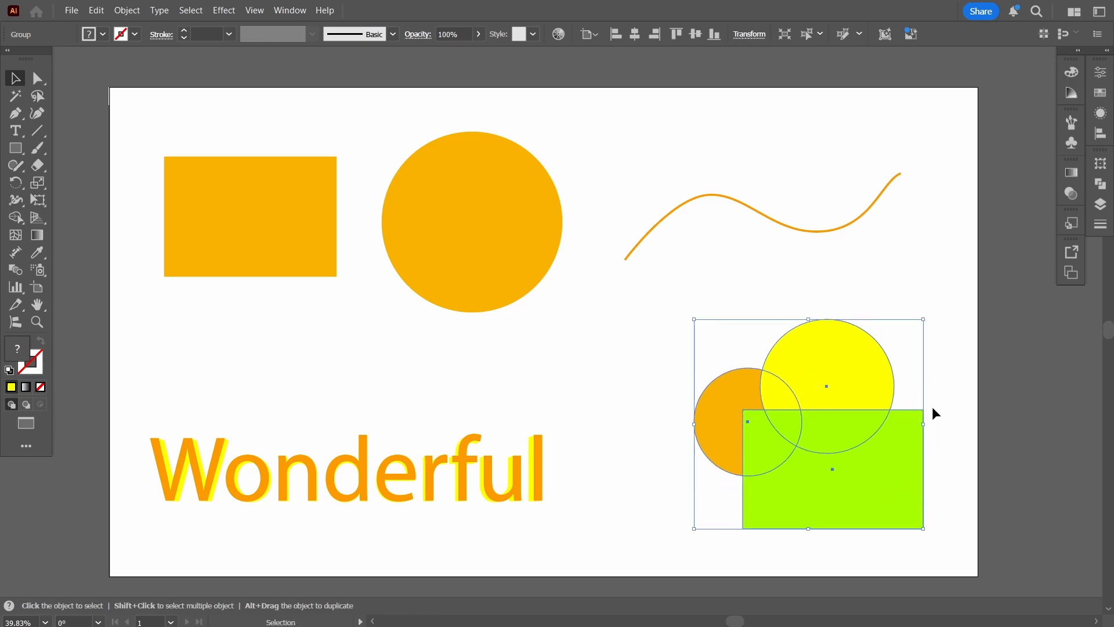
{"action": "left_click", "coordinate": [639, 305]}
Try moving the group once more, and enter isolation mode for it.
{"action": "left_click_drag", "start_coordinate": [795, 476], "coordinate": [941, 546]}
{"action": "left_click", "coordinate": [646, 430]}
{"action": "left_click", "coordinate": [802, 481]}
{"action": "double_click", "coordinate": [843, 363]}
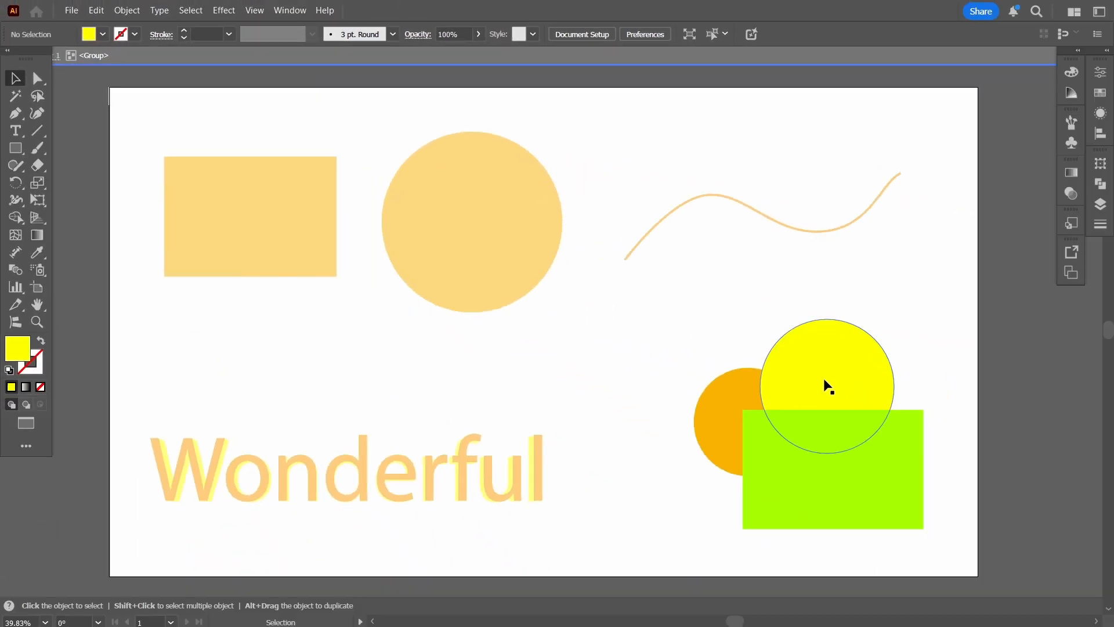
Select the shapes inside the isolated group individually and enlarge the small orange circle up and to the left.
{"action": "left_click", "coordinate": [829, 387]}
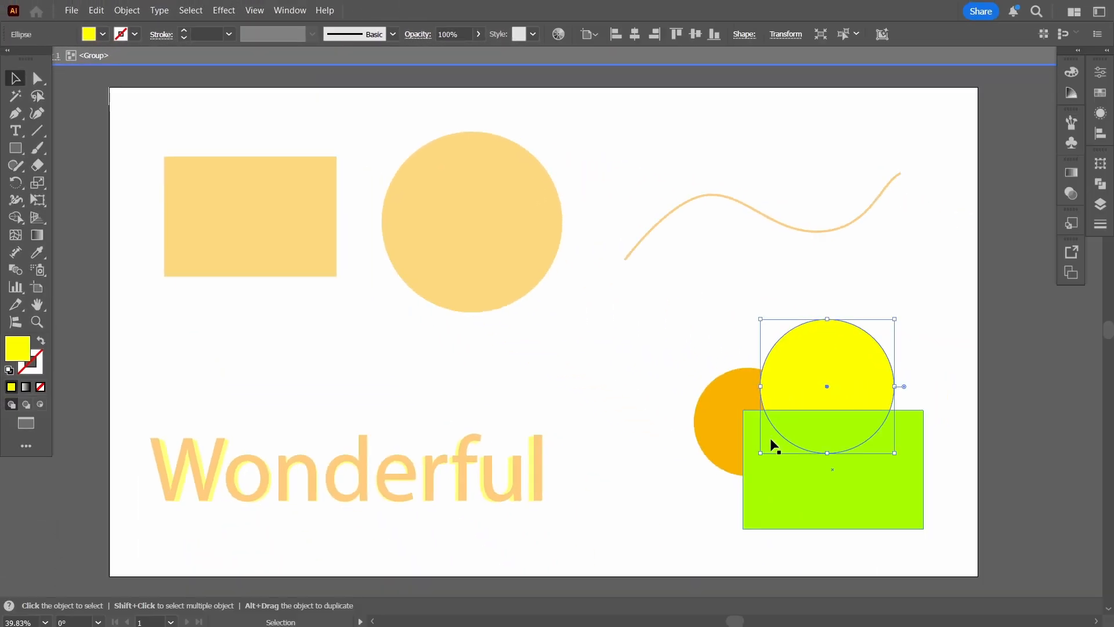
{"action": "left_click", "coordinate": [759, 500]}
{"action": "left_click", "coordinate": [719, 420]}
{"action": "left_click_drag", "start_coordinate": [693, 371], "coordinate": [644, 325]}
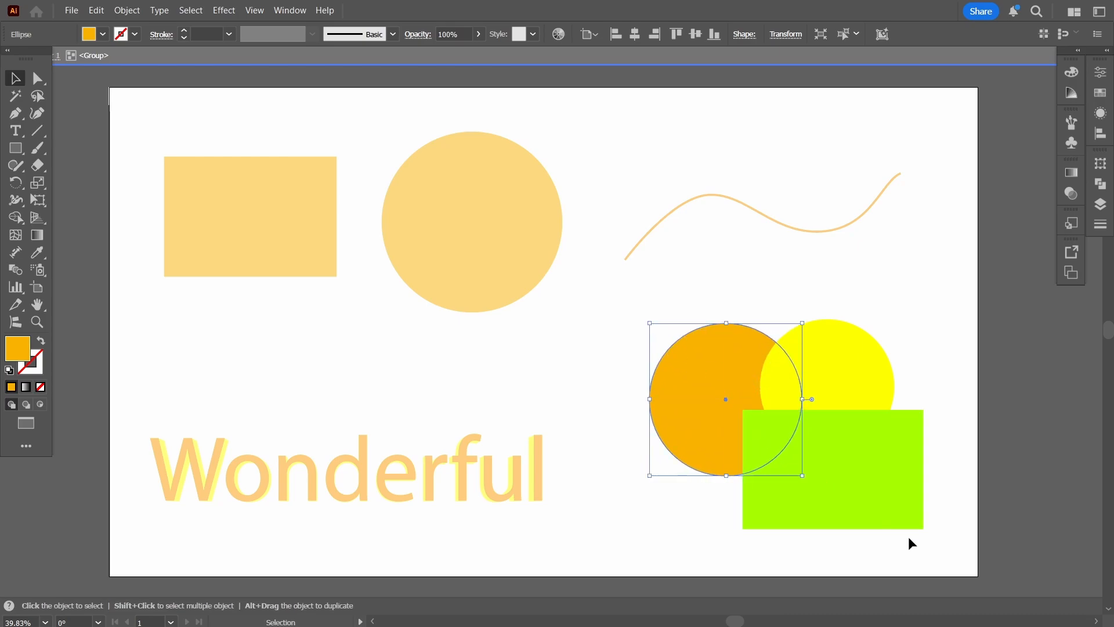
Rotate the green rectangle counterclockwise within the group and exit isolation mode.
{"action": "left_click", "coordinate": [919, 518]}
{"action": "left_click_drag", "start_coordinate": [931, 532], "coordinate": [925, 492]}
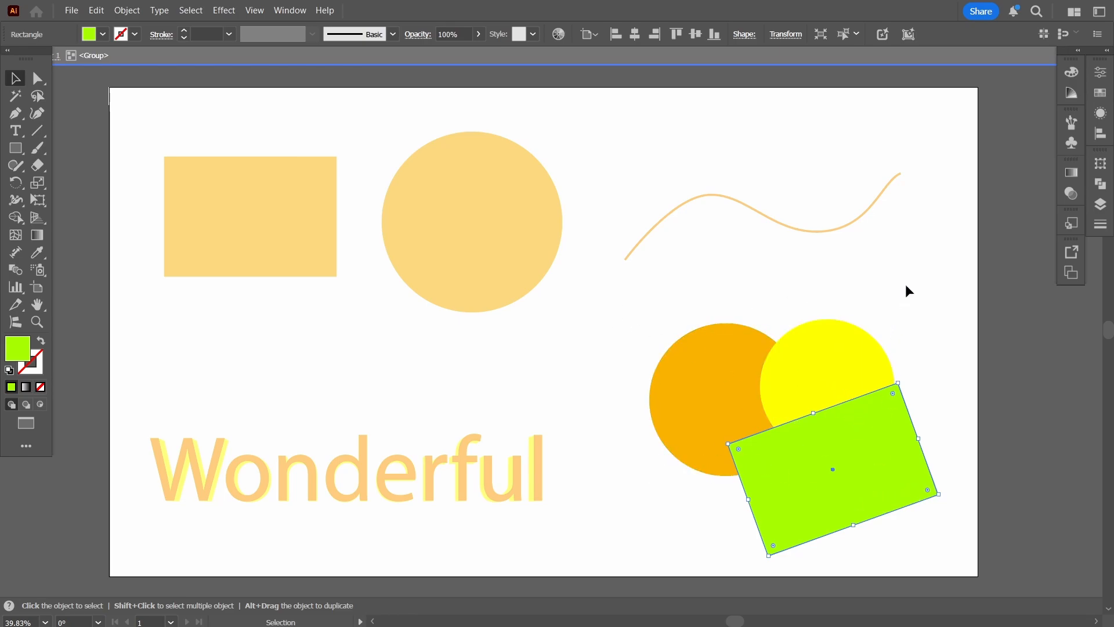
{"action": "double_click", "coordinate": [922, 267]}
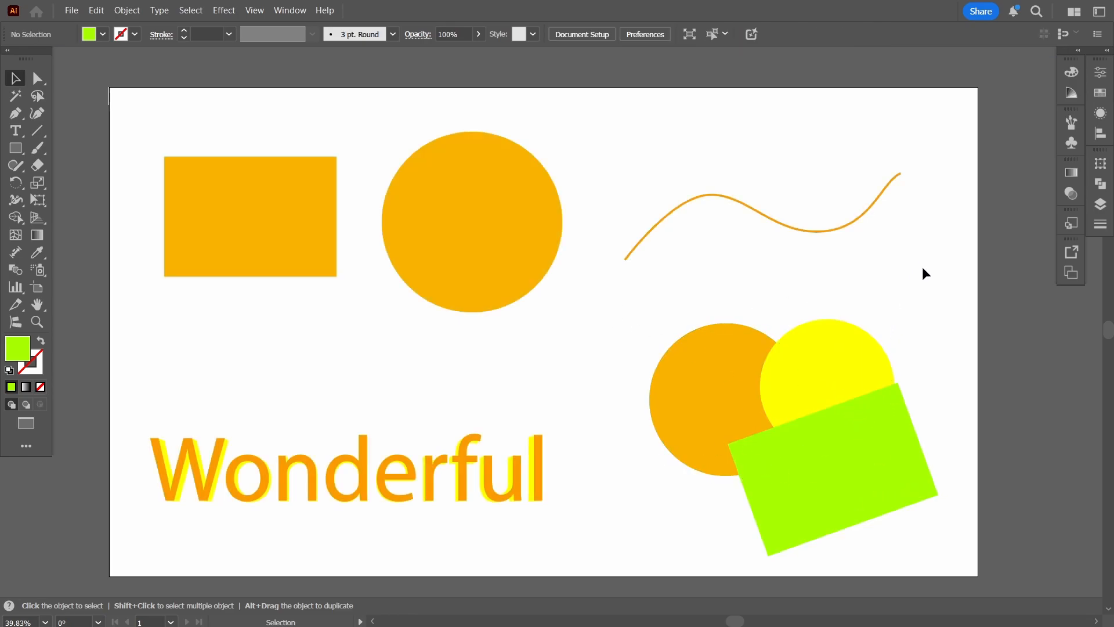
Select and deselect the group of overlapping shapes to check that its members are selected together.
{"action": "left_click", "coordinate": [831, 462]}
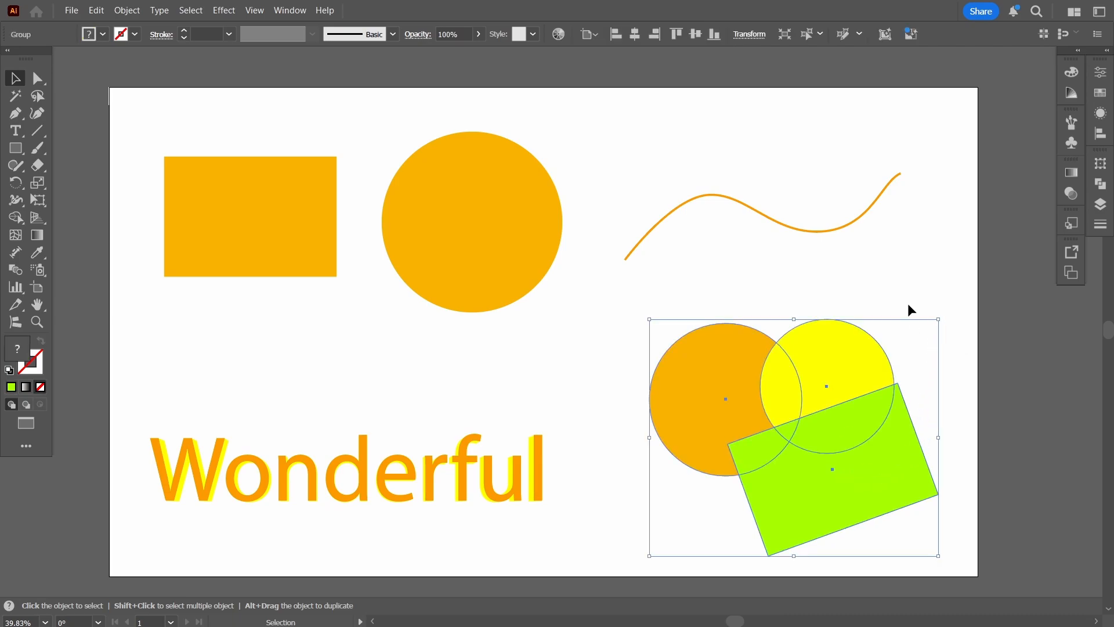
{"action": "left_click", "coordinate": [625, 466]}
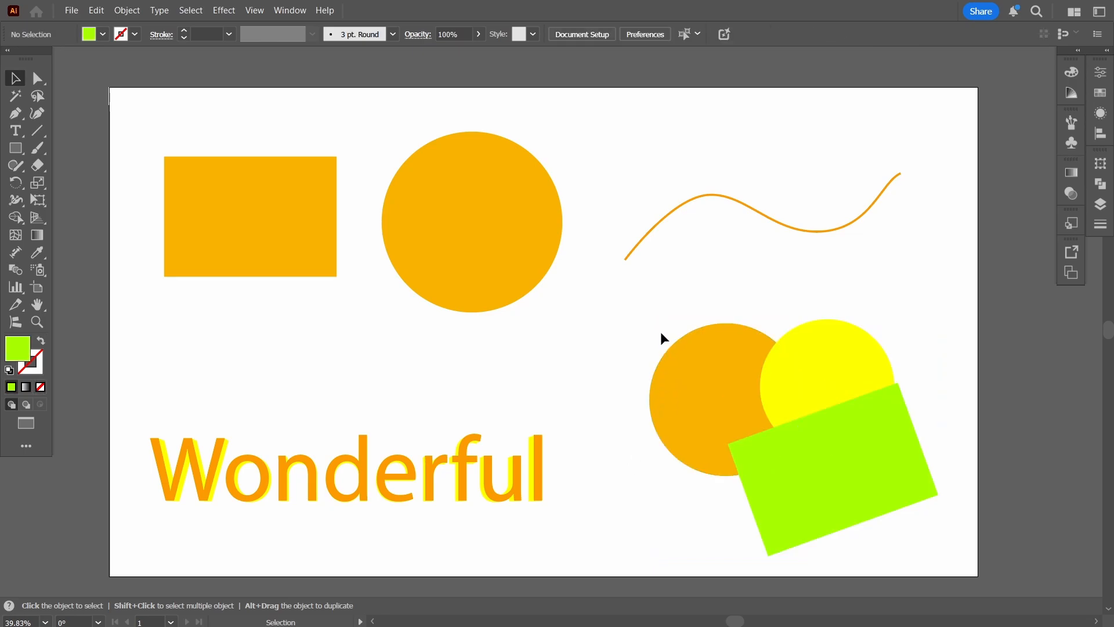
{"action": "left_click", "coordinate": [845, 460]}
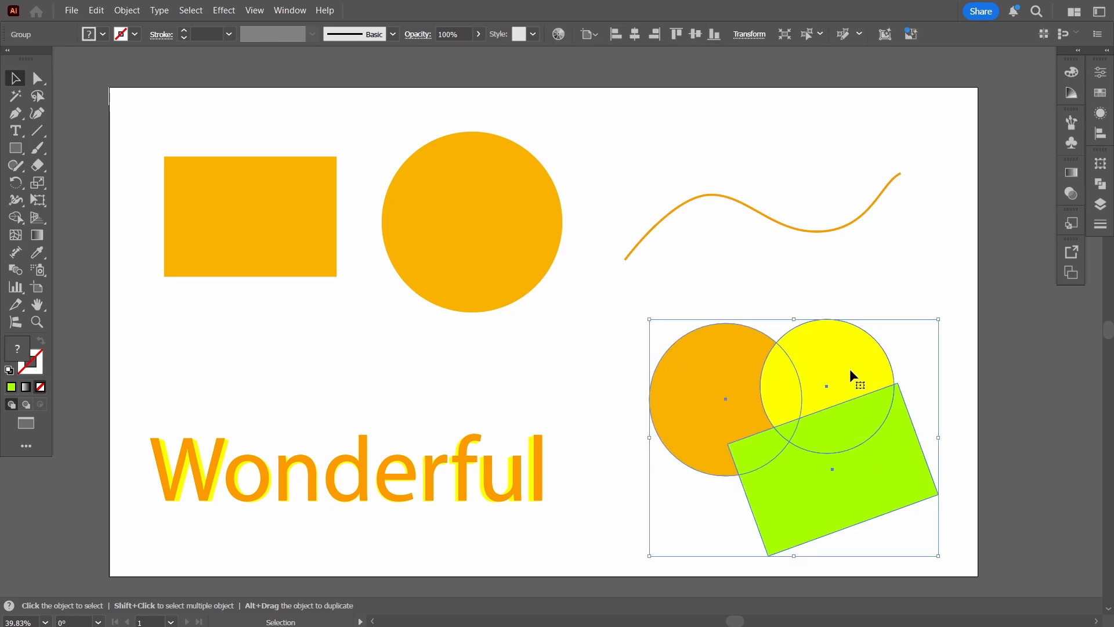
{"action": "left_click", "coordinate": [907, 280]}
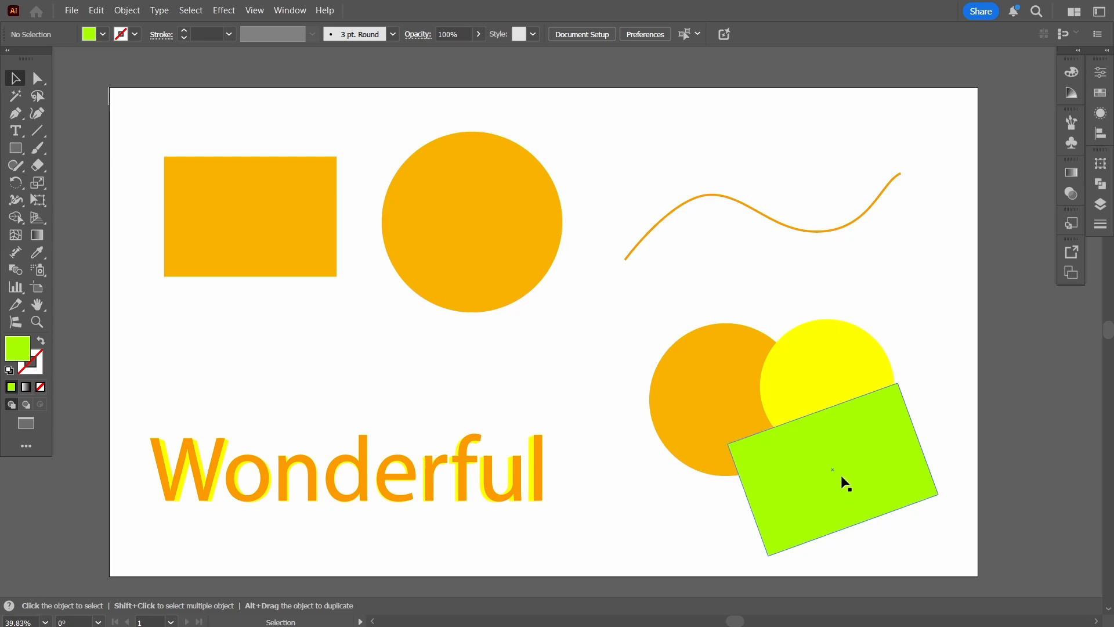
{"action": "left_click", "coordinate": [809, 447]}
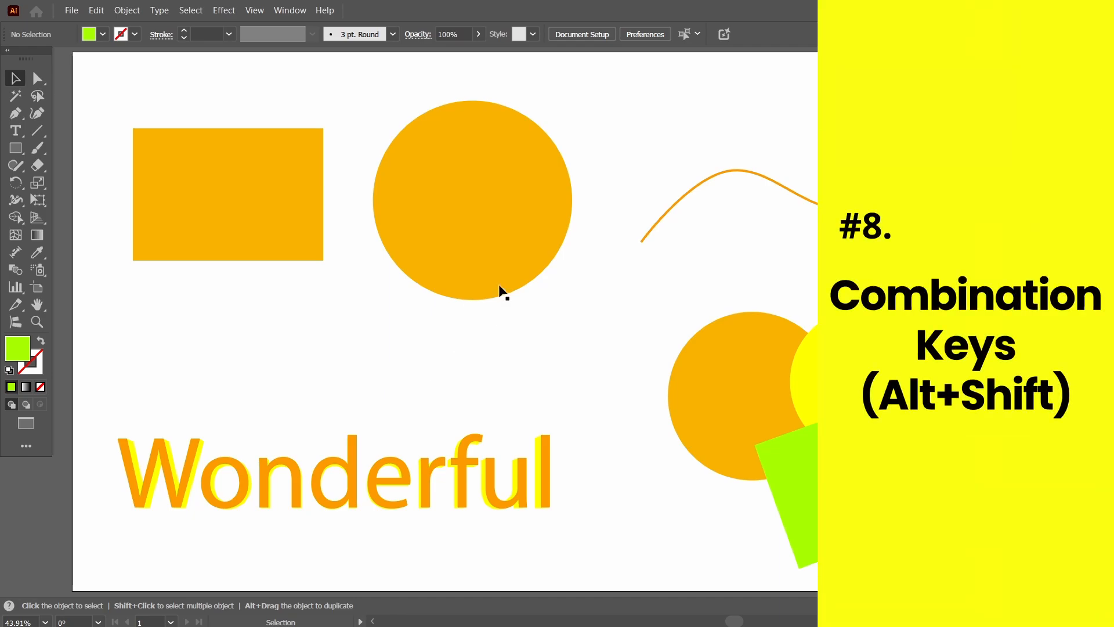
Scale the large orange circle down proportionally about its centre.
{"action": "left_click", "coordinate": [492, 248]}
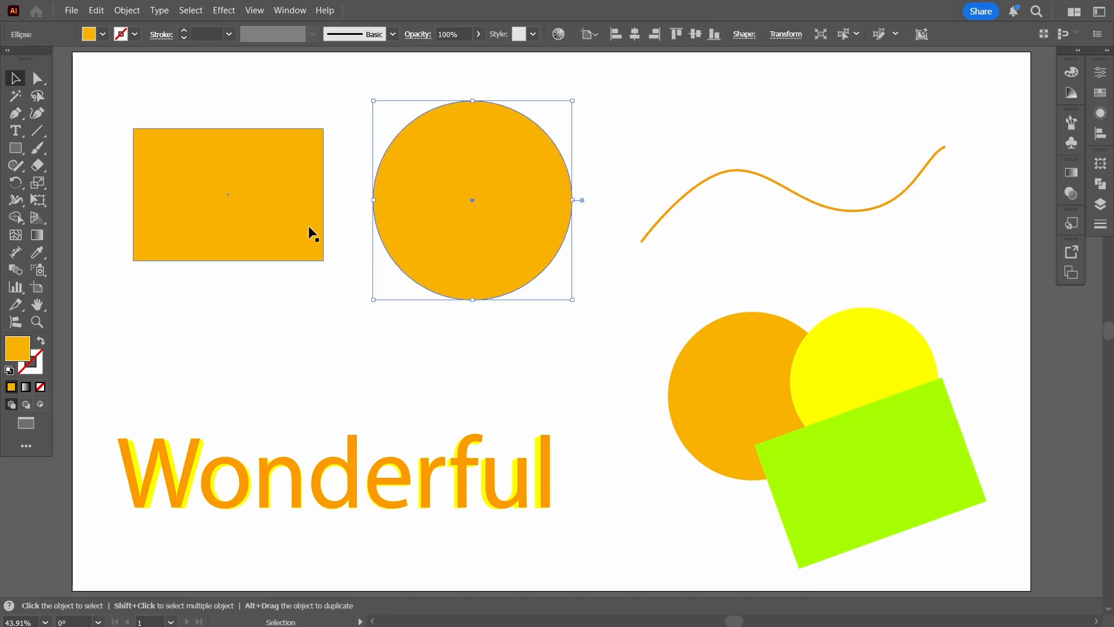
{"action": "key", "text": "alt+shift"}
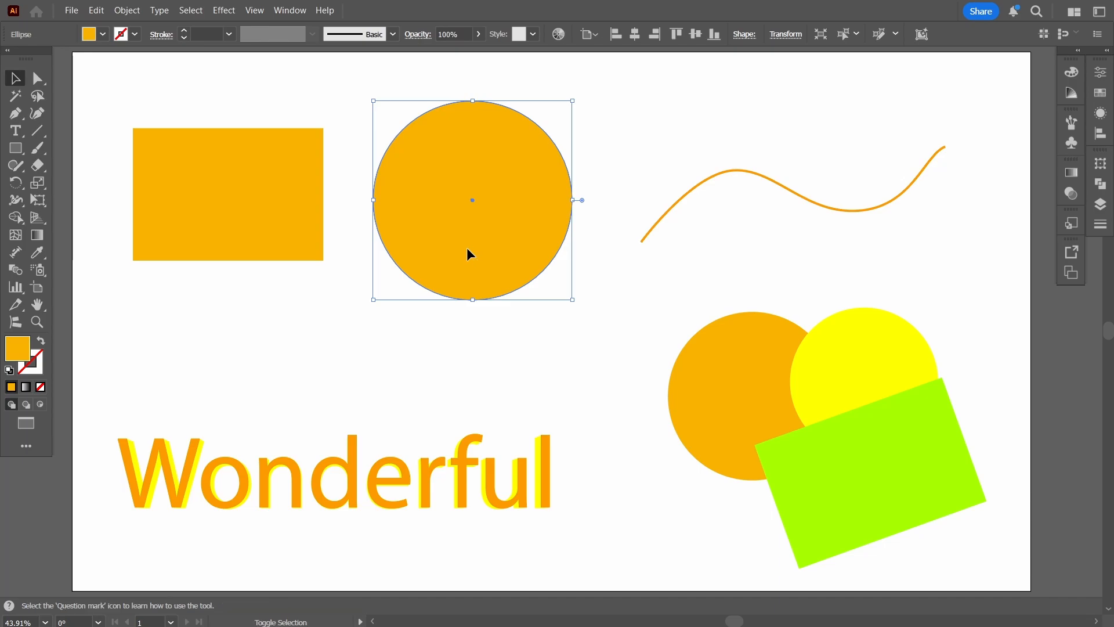
{"action": "mouse_move", "coordinate": [570, 304]}
{"action": "left_mouse_down"}
{"action": "mouse_move", "coordinate": [617, 346]}
{"action": "mouse_move", "coordinate": [543, 282]}
{"action": "mouse_move", "coordinate": [635, 364]}
{"action": "mouse_move", "coordinate": [574, 326]}
{"action": "mouse_move", "coordinate": [544, 297]}
{"action": "mouse_move", "coordinate": [600, 346]}
{"action": "mouse_move", "coordinate": [555, 290]}
{"action": "left_mouse_up"}
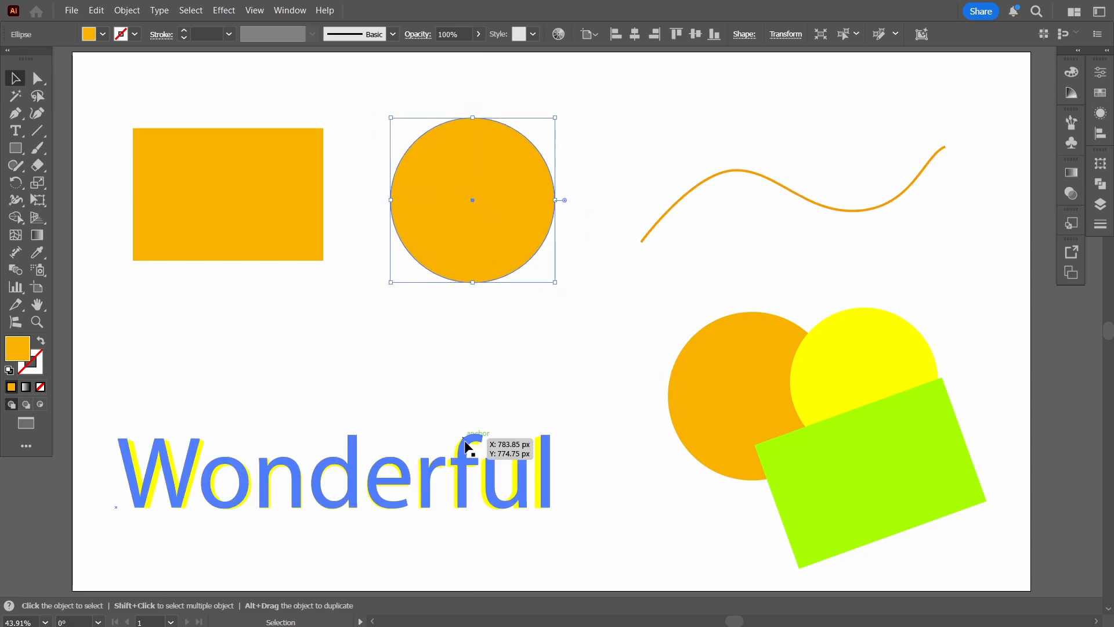
Scale the Wonderful text and the group of overlapping shapes down proportionally, each about its own centre.
{"action": "left_click", "coordinate": [553, 489]}
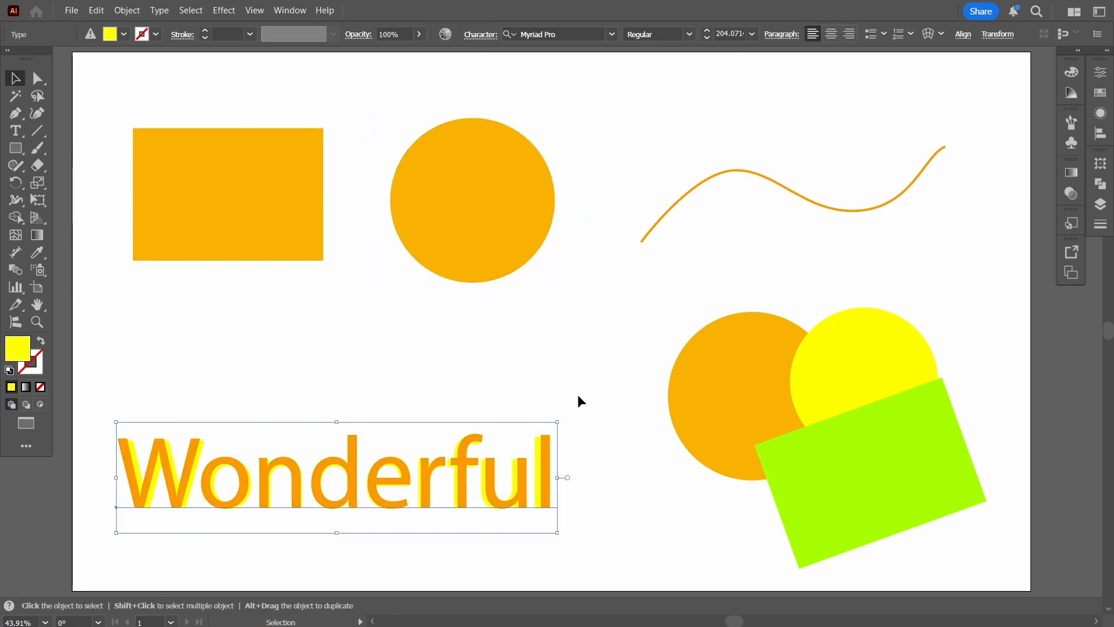
{"action": "left_click_drag", "start_coordinate": [557, 422], "coordinate": [579, 428]}
{"action": "left_click", "coordinate": [748, 378]}
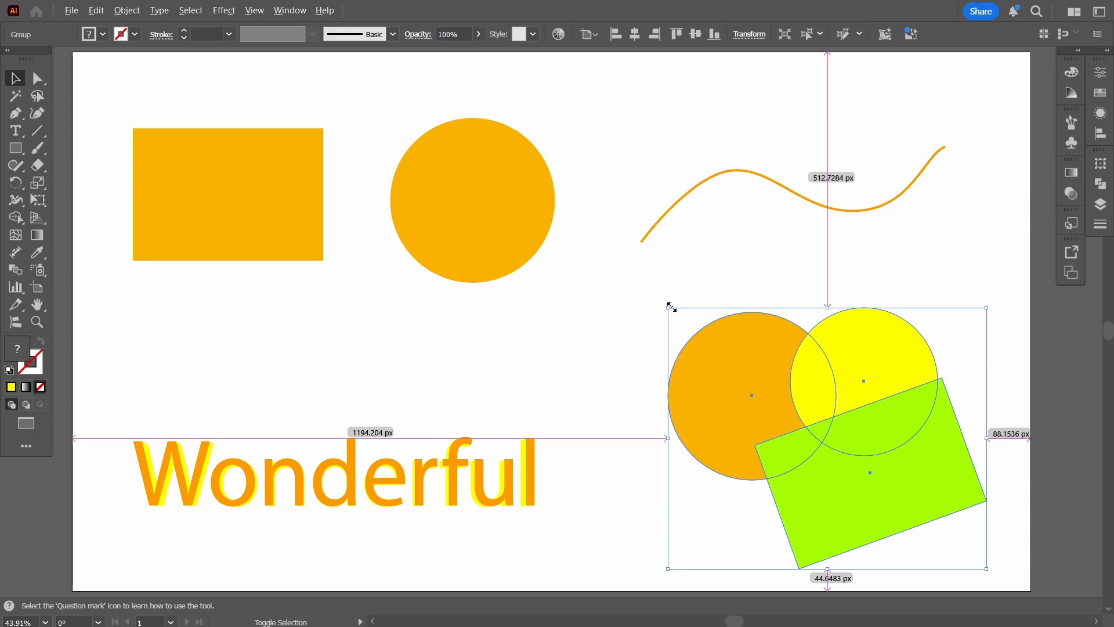
{"action": "mouse_move", "coordinate": [670, 307]}
{"action": "left_mouse_down"}
{"action": "mouse_move", "coordinate": [580, 256]}
{"action": "mouse_move", "coordinate": [680, 323]}
{"action": "left_mouse_up"}
Scale the wavy line up proportionally about its centre to about 675 by 212 px.
{"action": "left_click", "coordinate": [762, 178]}
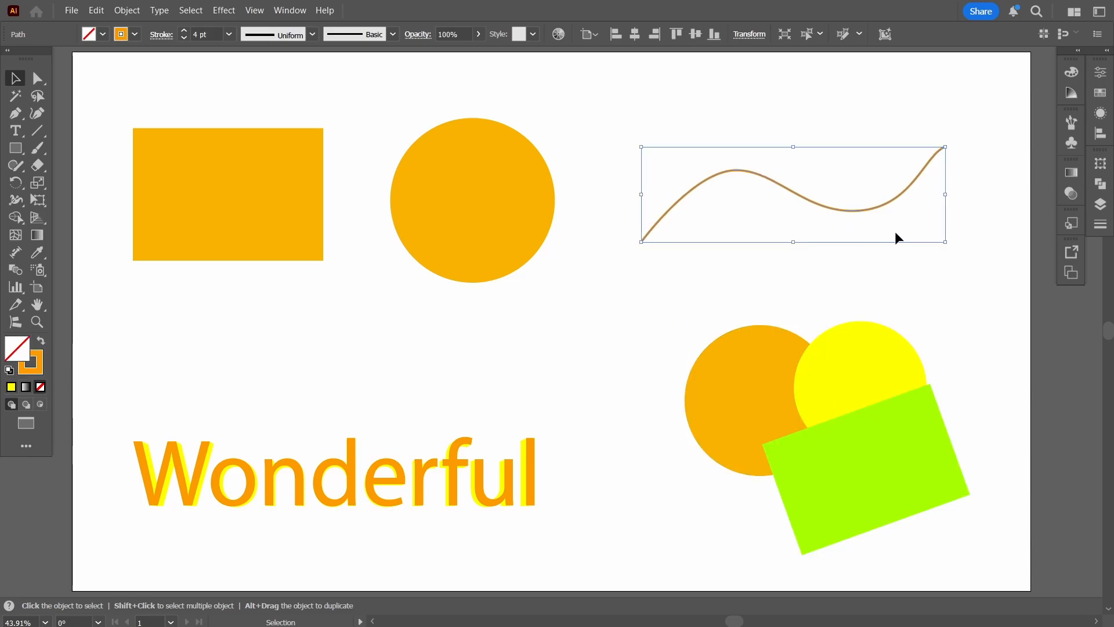
{"action": "mouse_move", "coordinate": [944, 239]}
{"action": "left_mouse_down"}
{"action": "mouse_move", "coordinate": [972, 266]}
{"action": "mouse_move", "coordinate": [955, 256]}
{"action": "left_mouse_up"}
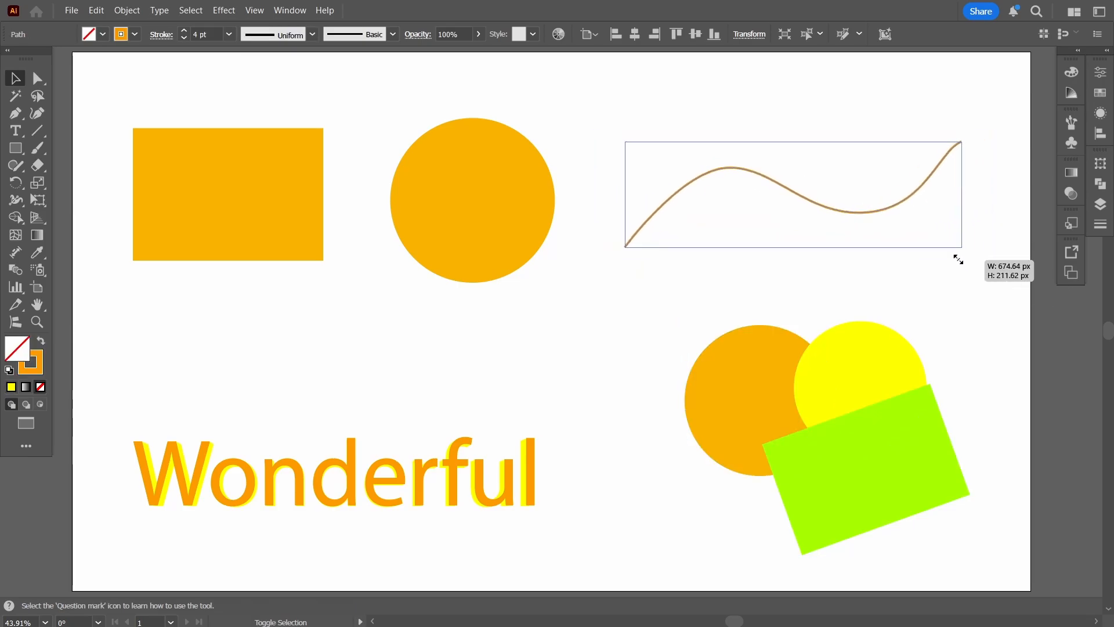